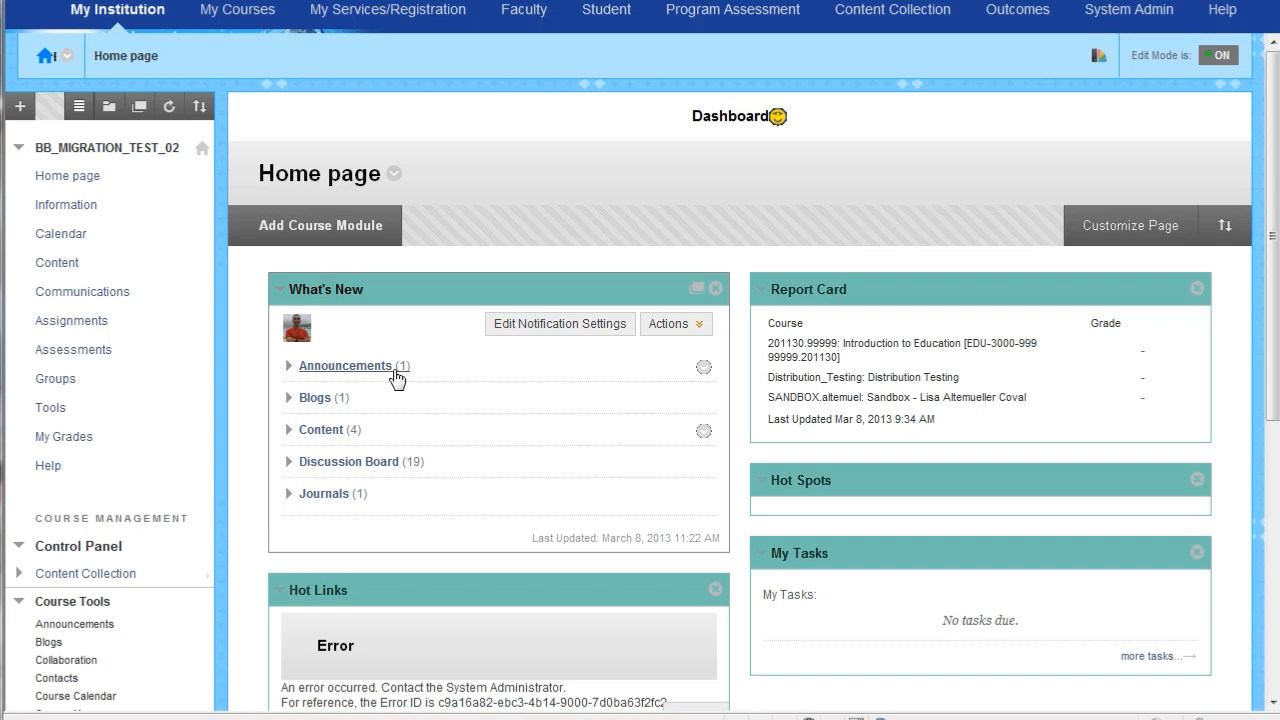
# - Open the course's Announcements page under Communications and review the existing announcements
pyautogui.click(106, 300)
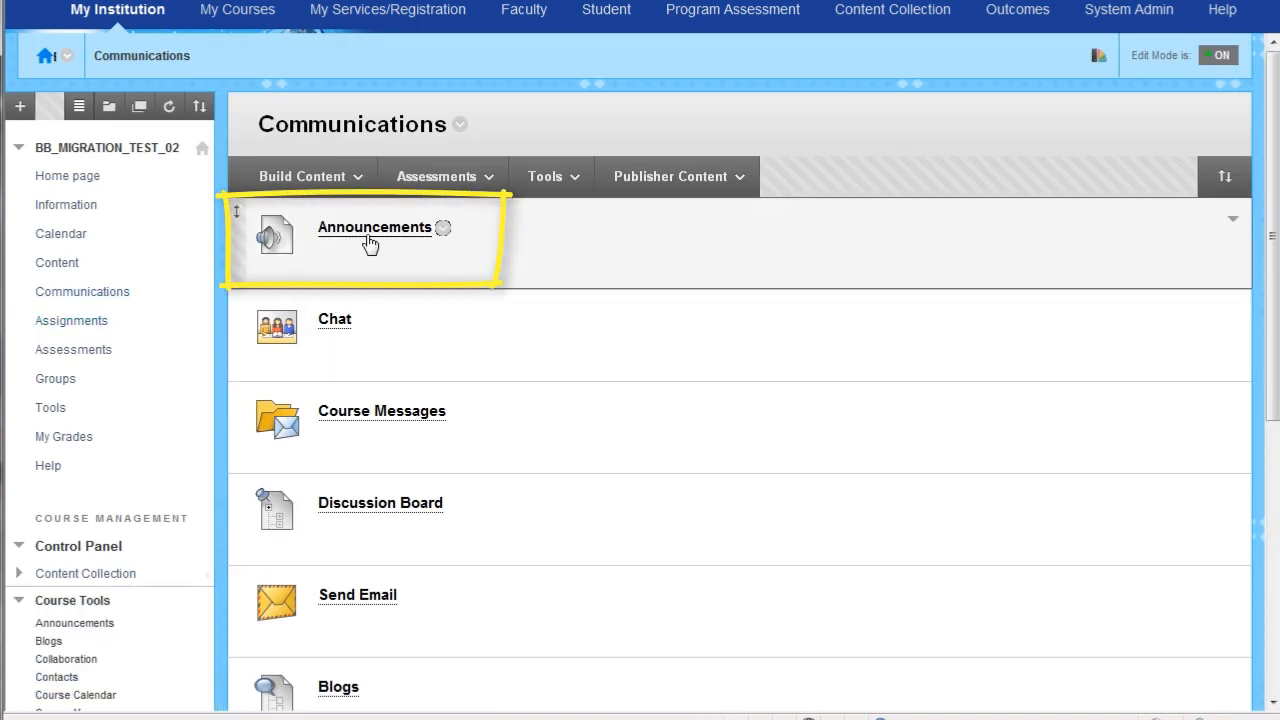
pyautogui.click(372, 242)
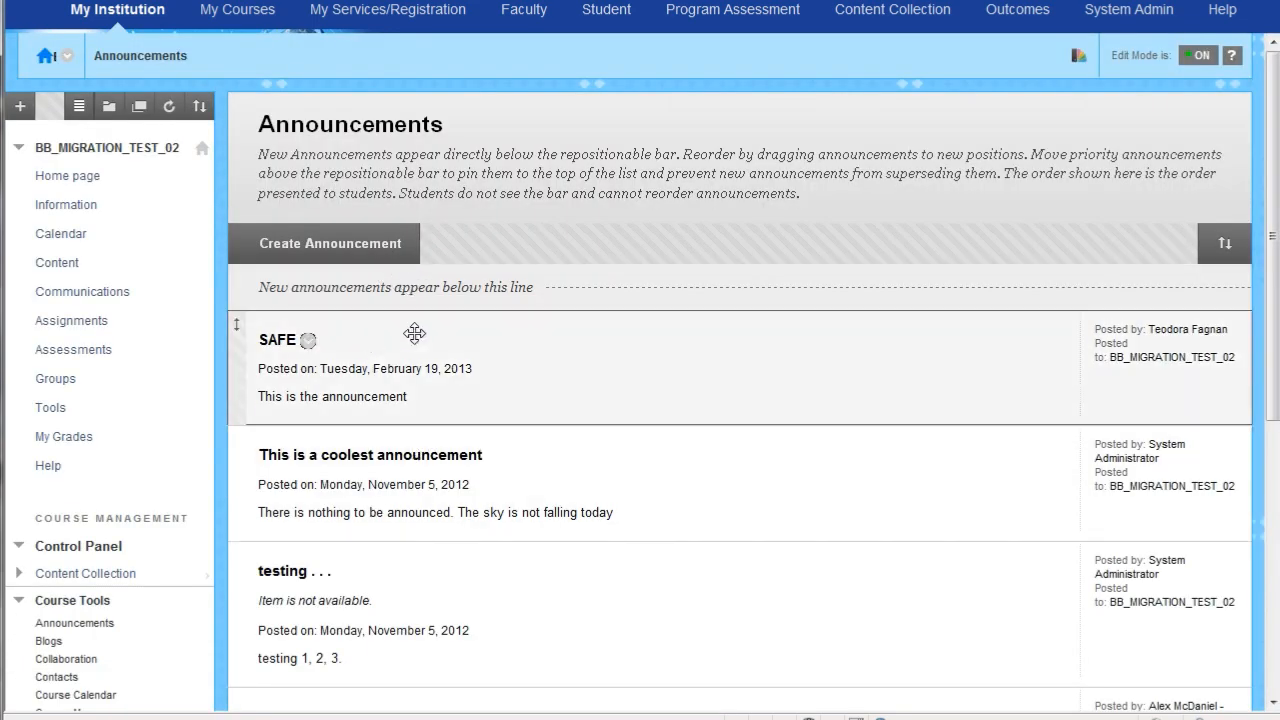
pyautogui.scroll(-3, 523, 434)
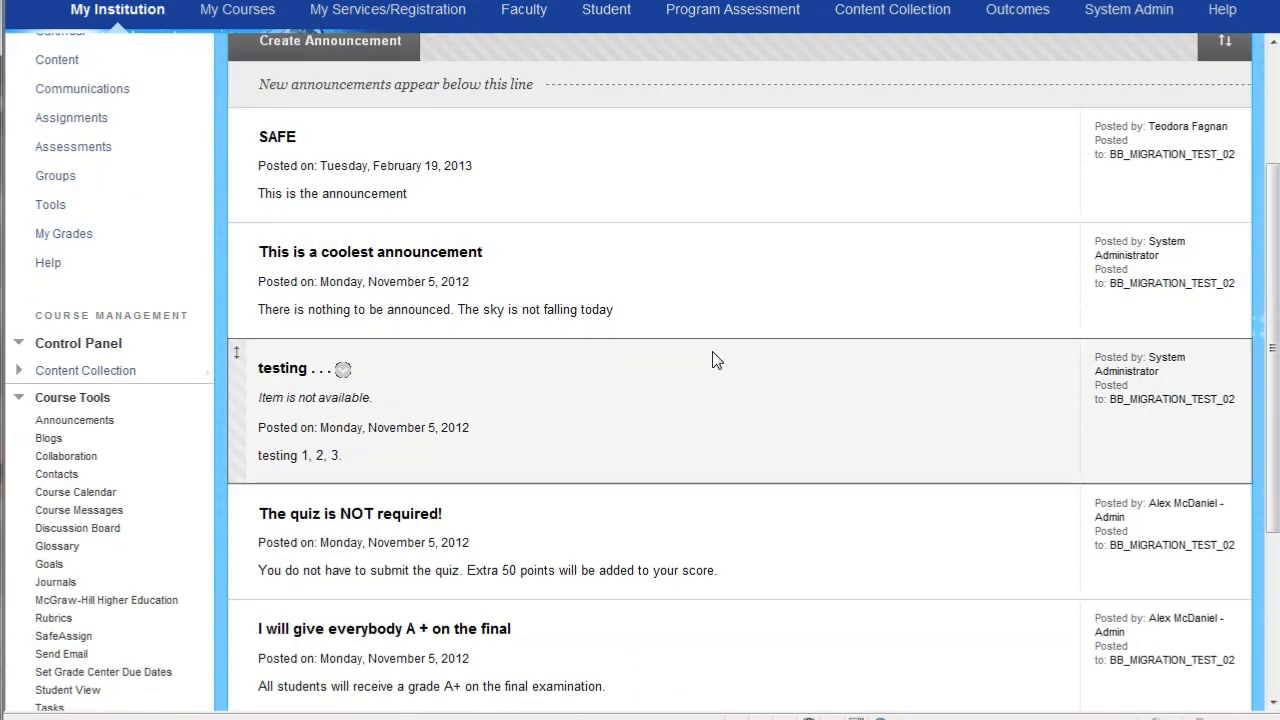
pyautogui.scroll(-2, 823, 395)
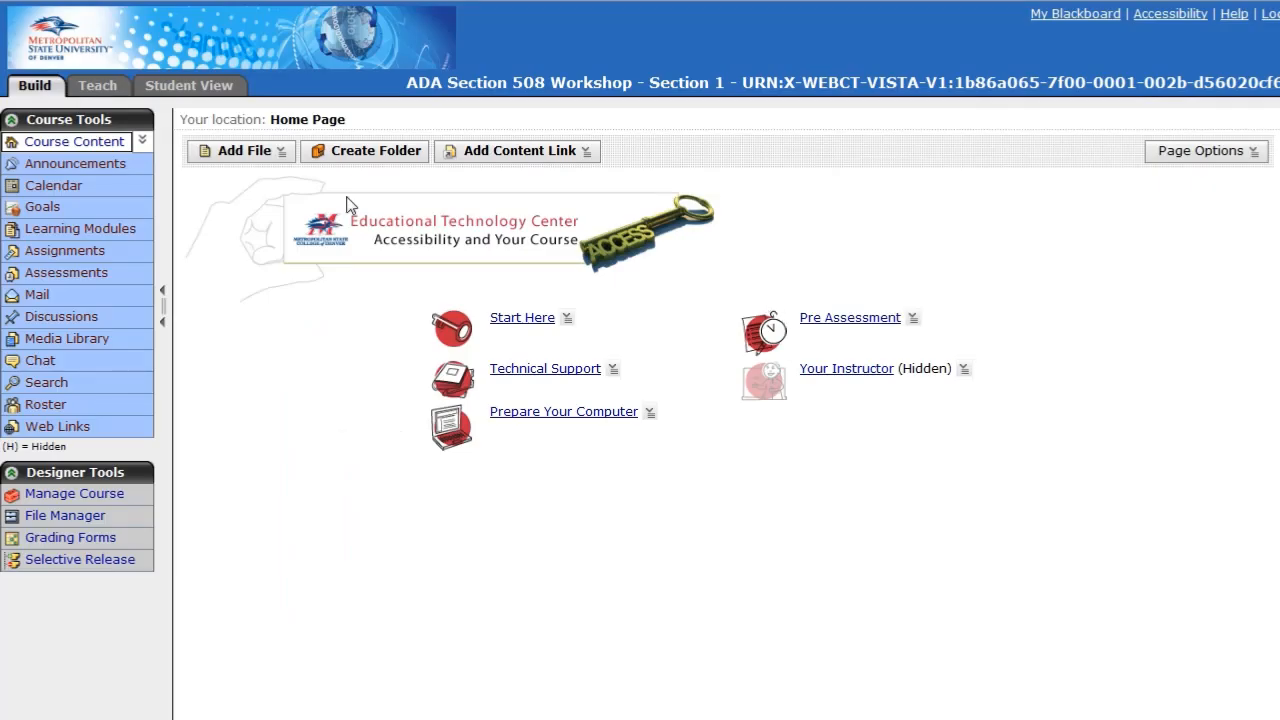
# - Switch to the ADA Section 508 Workshop course in the old Blackboard Vista and open its new announcement form to view the title and message fields
pyautogui.click(117, 167)
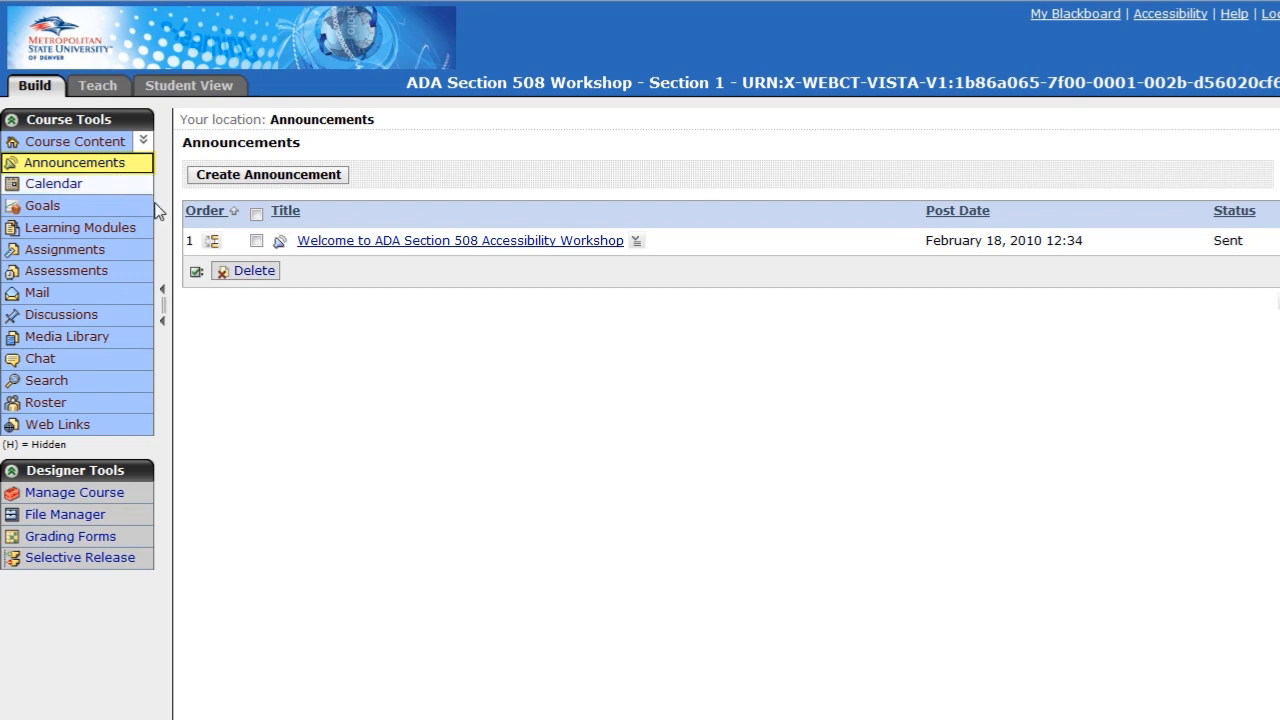
pyautogui.click(293, 177)
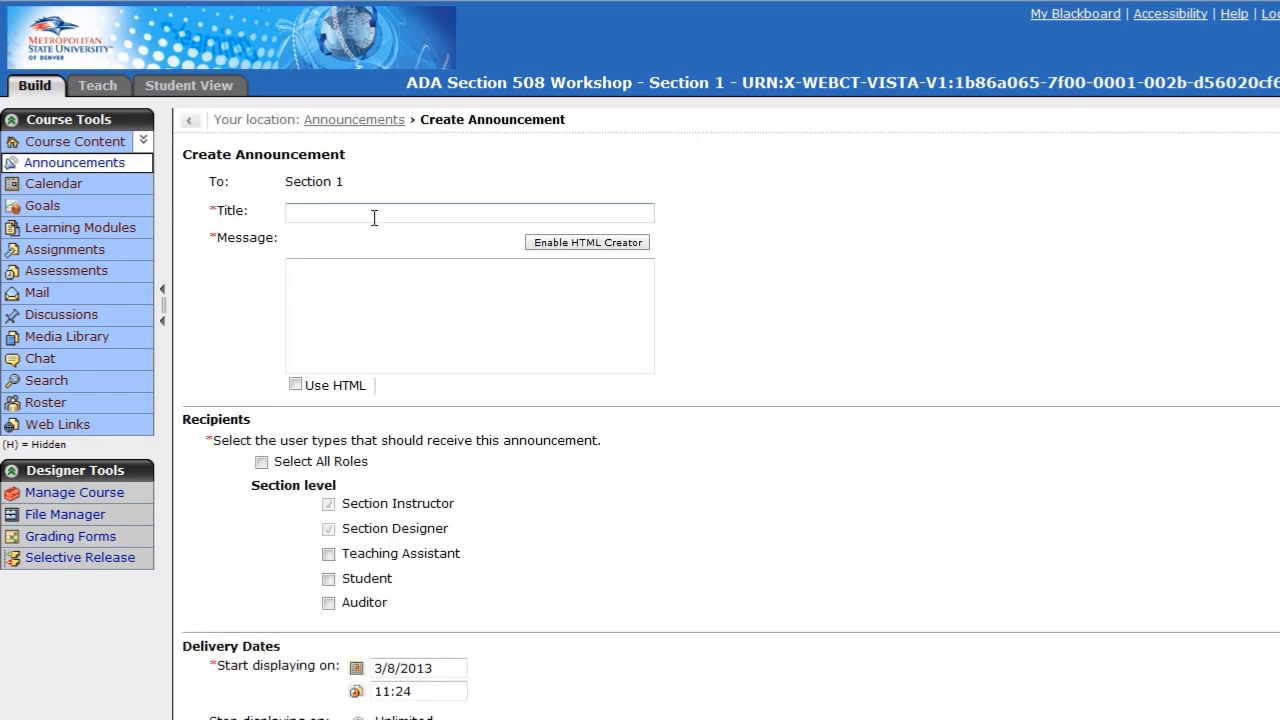
pyautogui.click(324, 206)
pyautogui.click(320, 291)
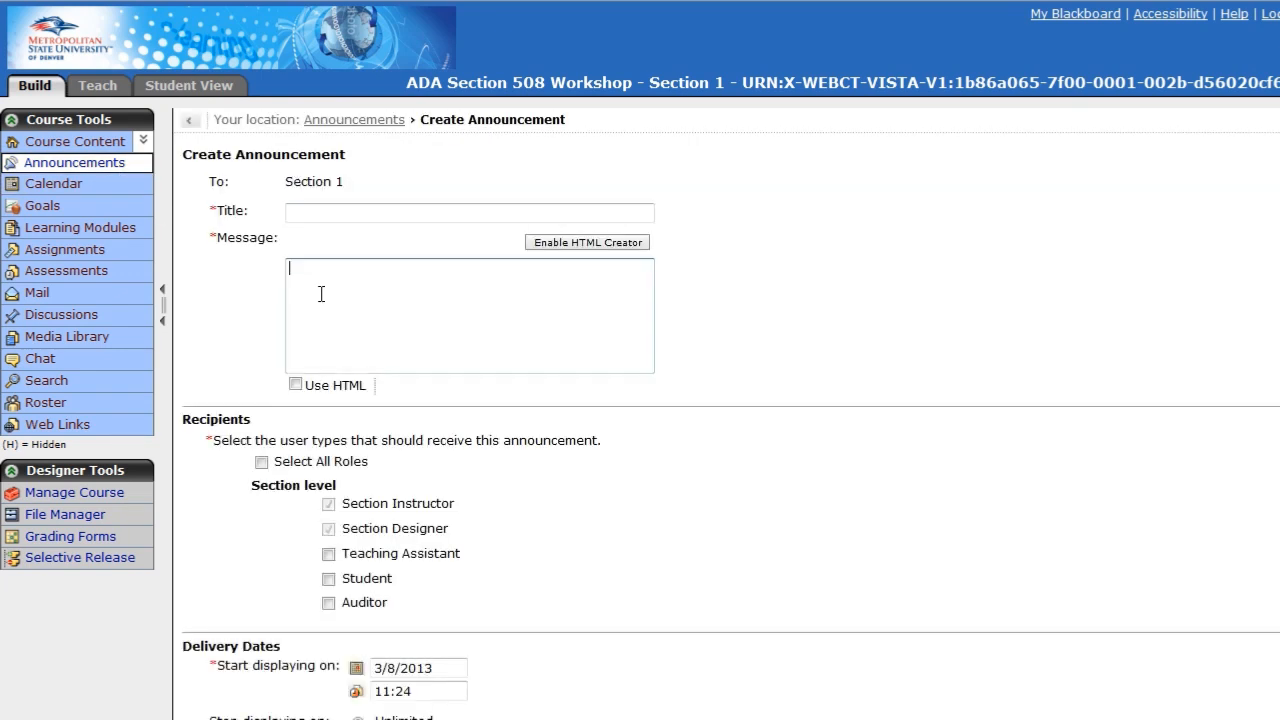
# - Select all roles as recipients of the announcement, switching the Teaching Assistant role off and on again
pyautogui.scroll(-2, 623, 409)
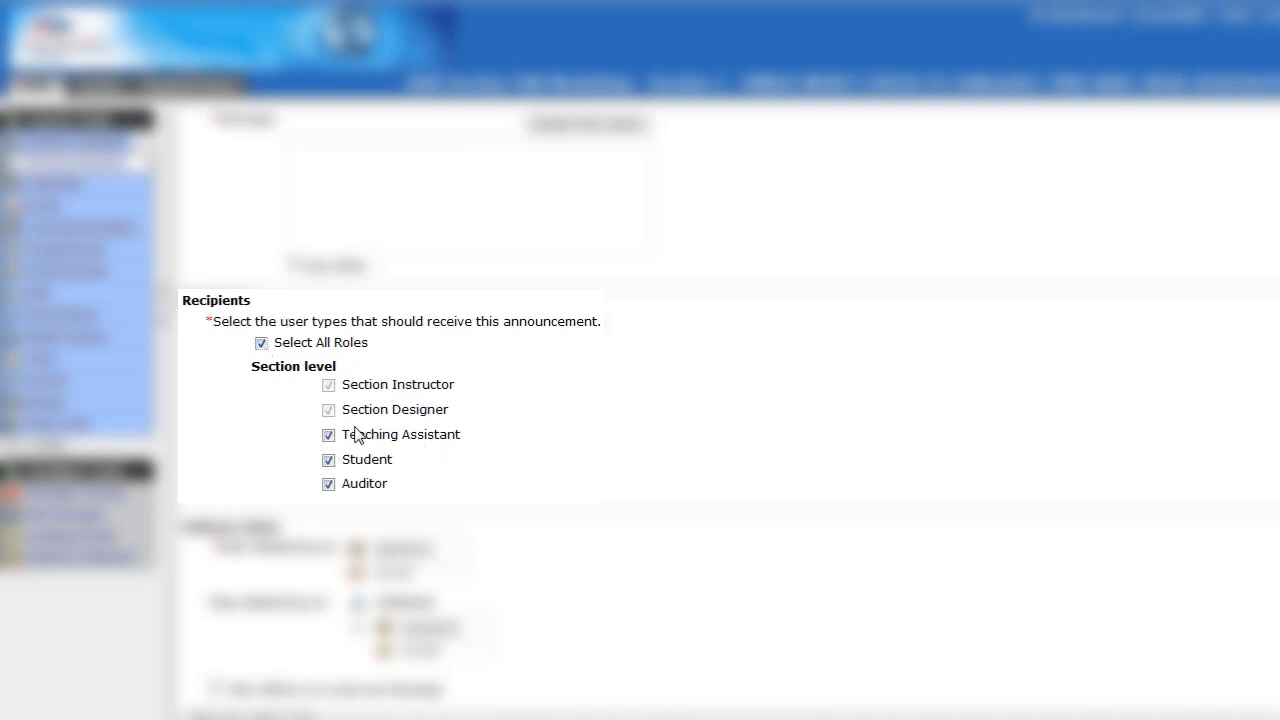
pyautogui.click(261, 342)
pyautogui.click(330, 437)
pyautogui.click(329, 440)
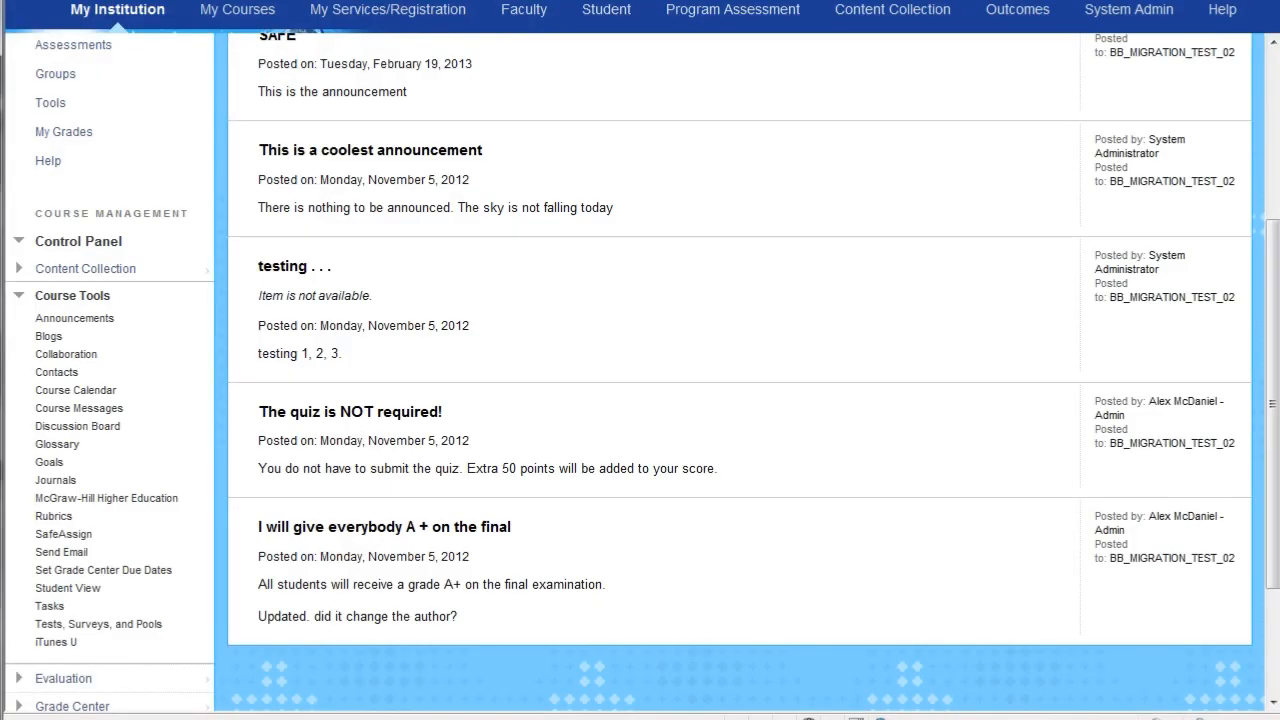
# - Back in the BB_MIGRATION_TEST_02 course, create an announcement with the subject "New News" and the message "Hello World"
pyautogui.scroll(3, 545, 257)
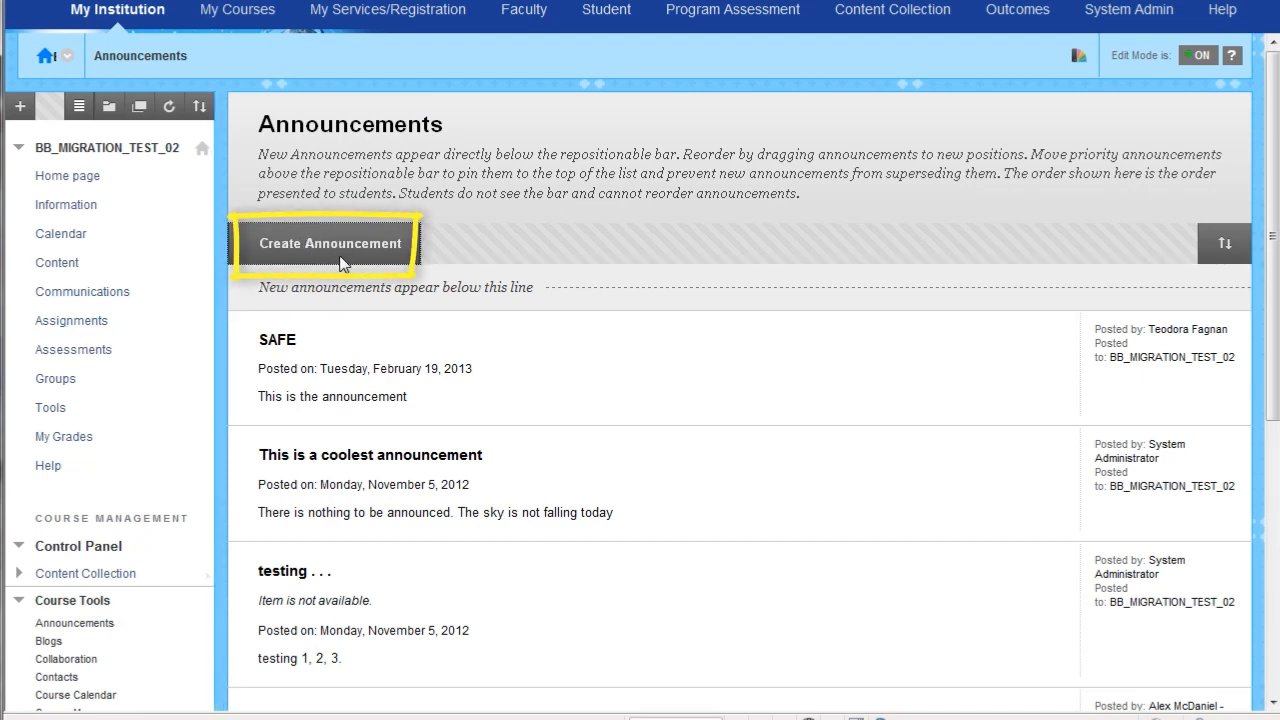
pyautogui.click(313, 262)
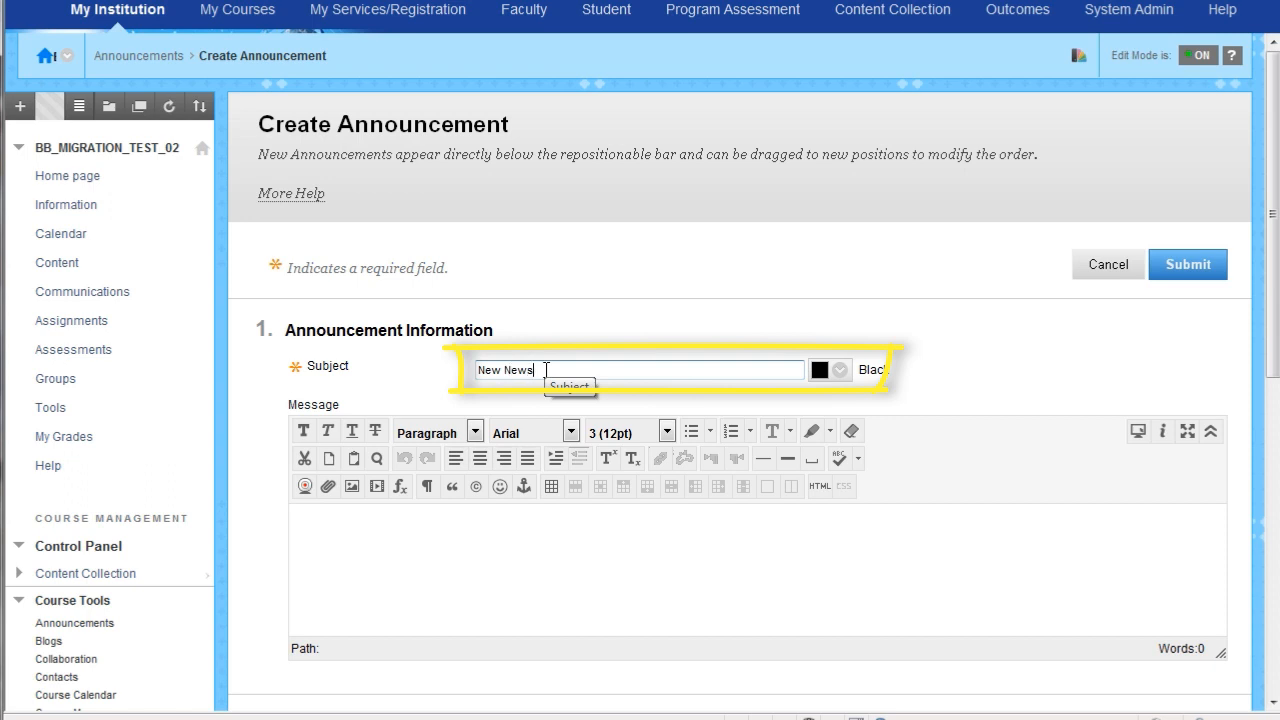
pyautogui.click(452, 595)
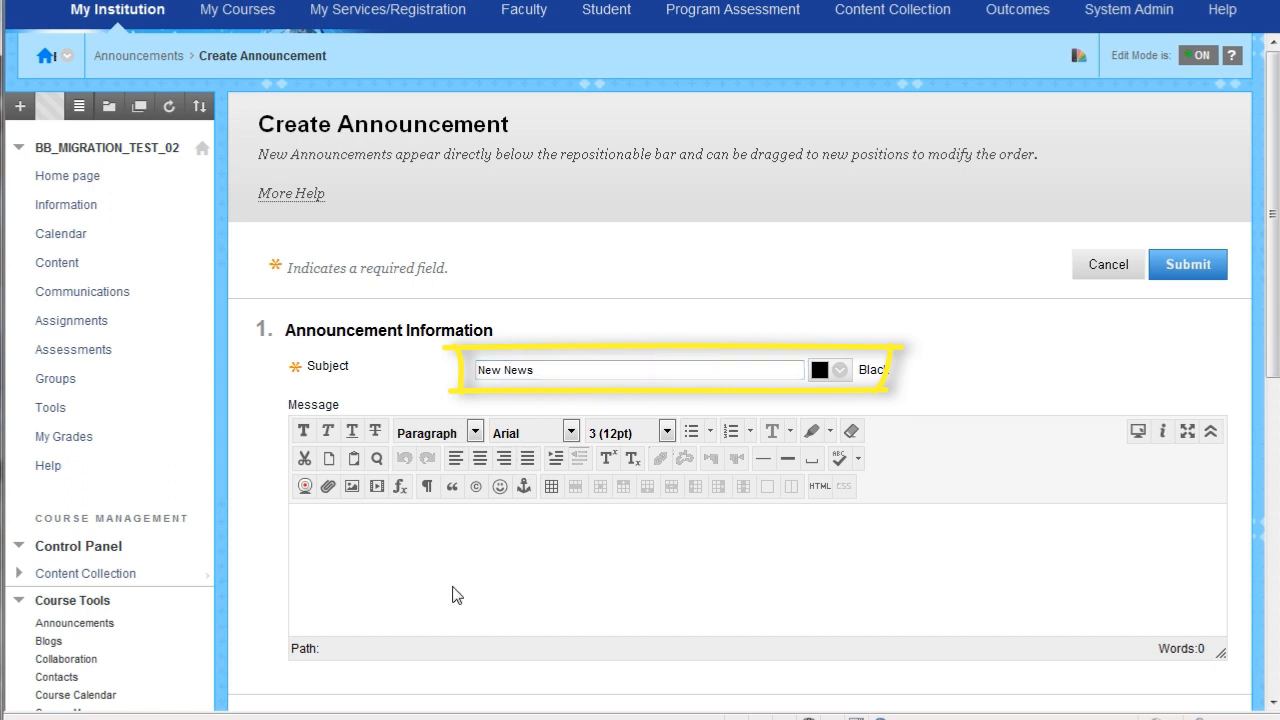
pyautogui.write('Hello World')
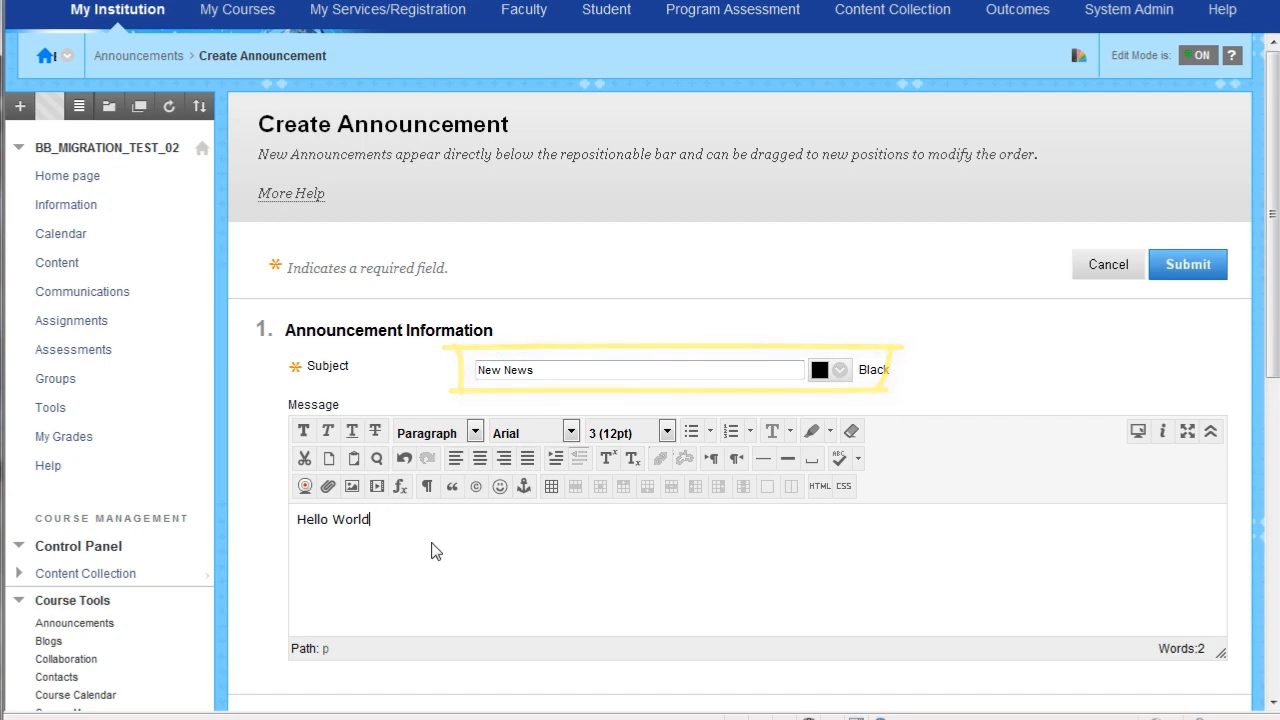
# - Set the announcement's duration to Not Date Restricted and enable sending an email copy immediately
pyautogui.scroll(-3, 505, 566)
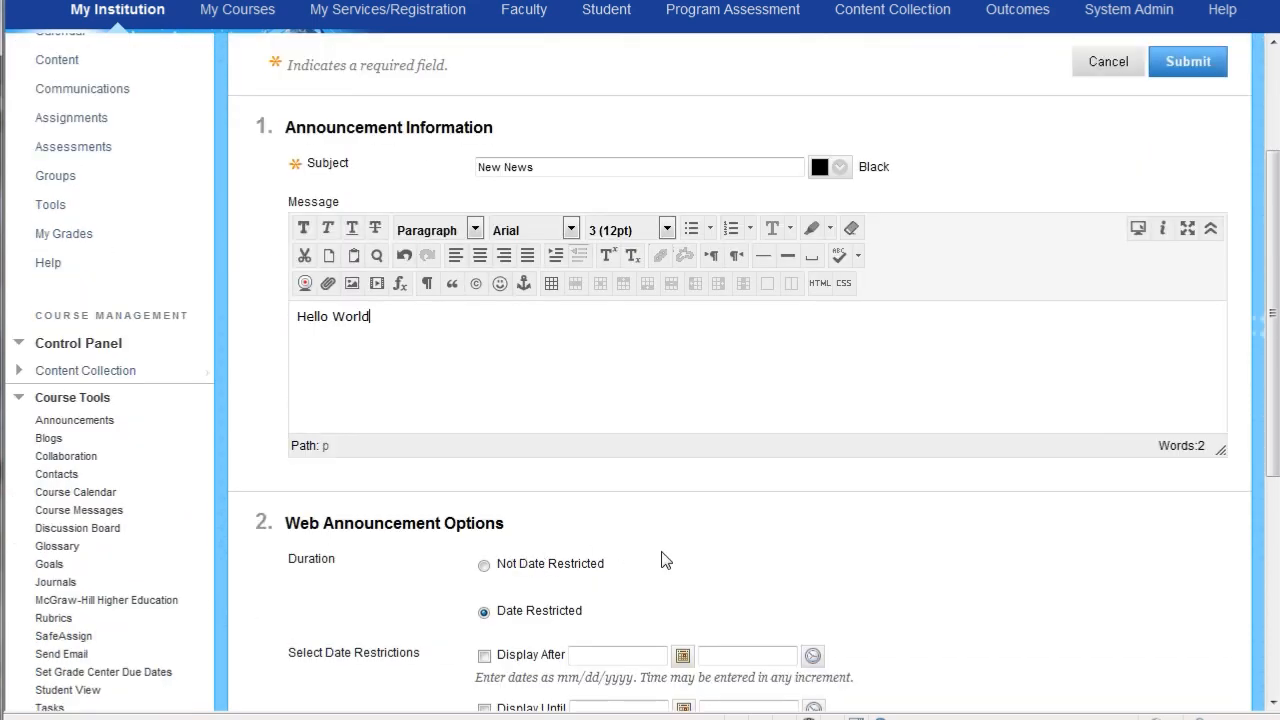
pyautogui.scroll(-2, 632, 547)
pyautogui.scroll(-1, 632, 547)
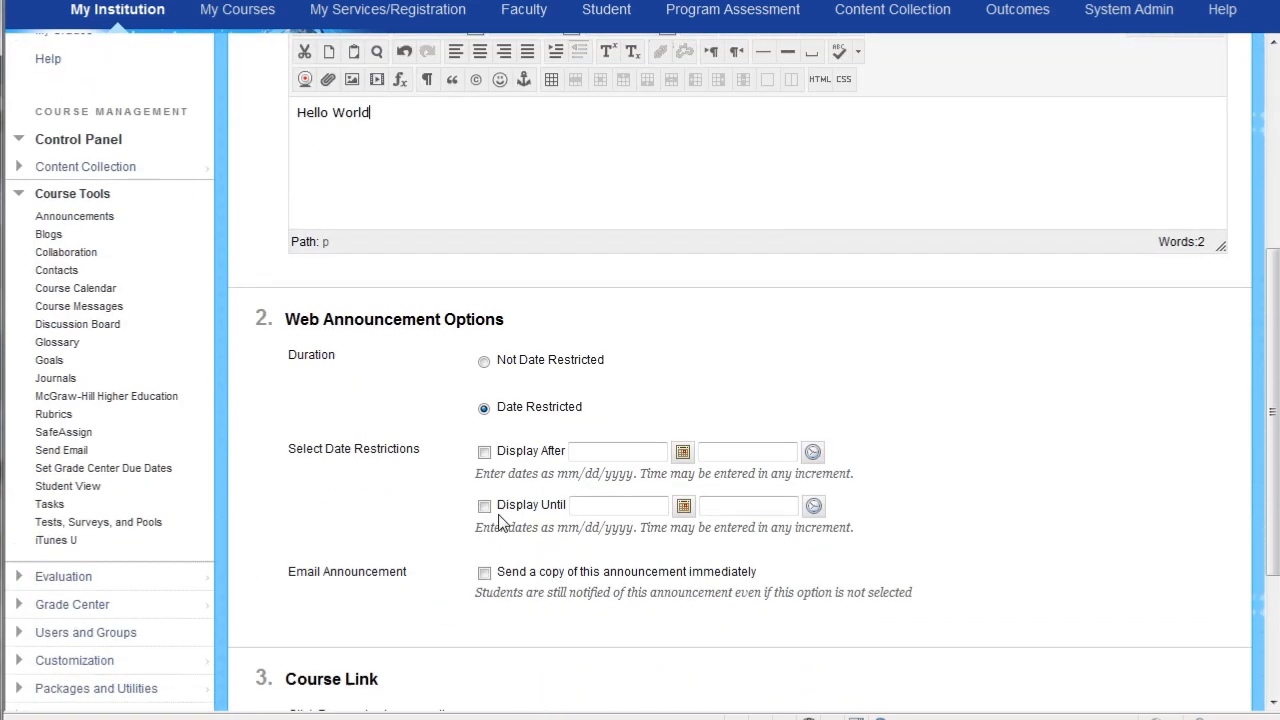
pyautogui.click(484, 361)
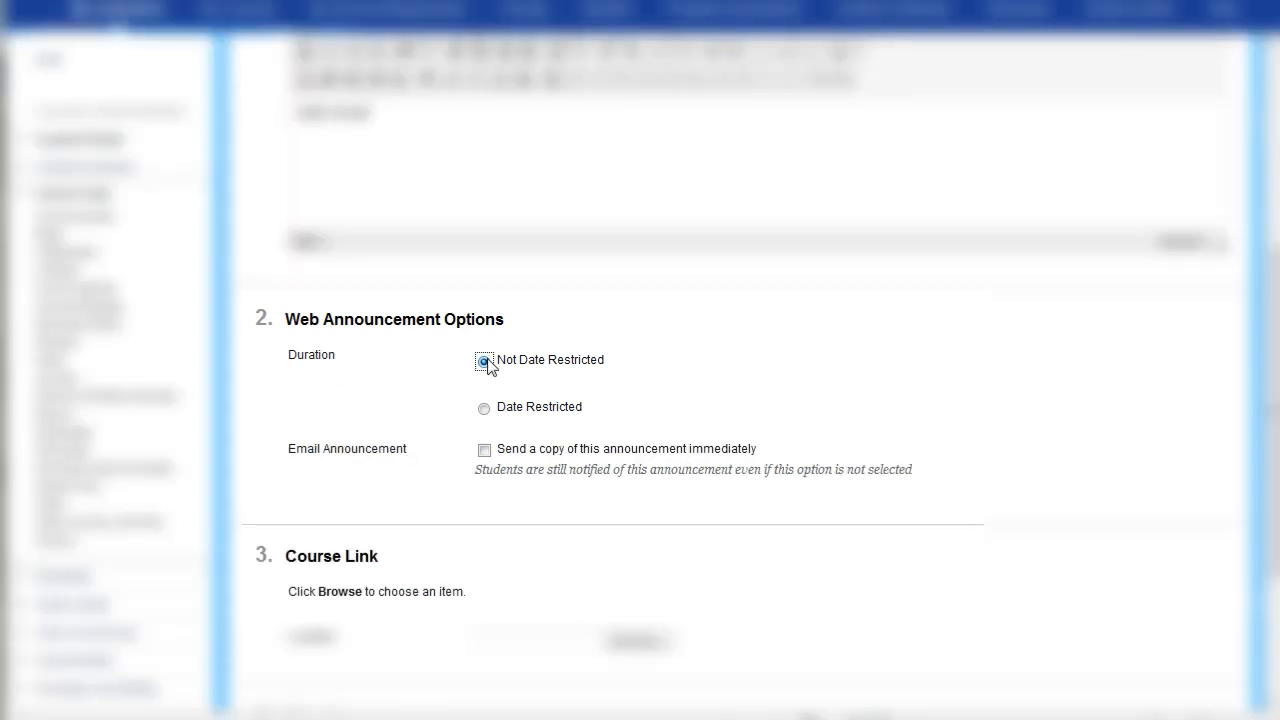
pyautogui.click(485, 410)
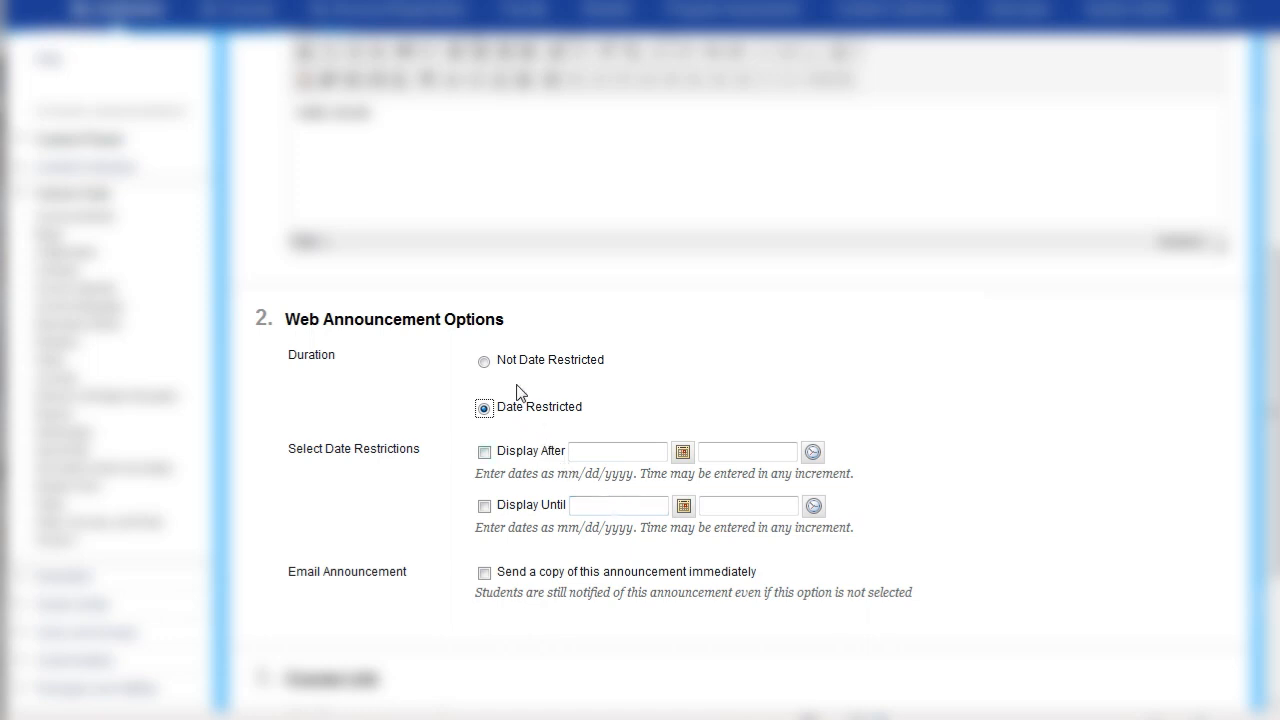
pyautogui.click(484, 362)
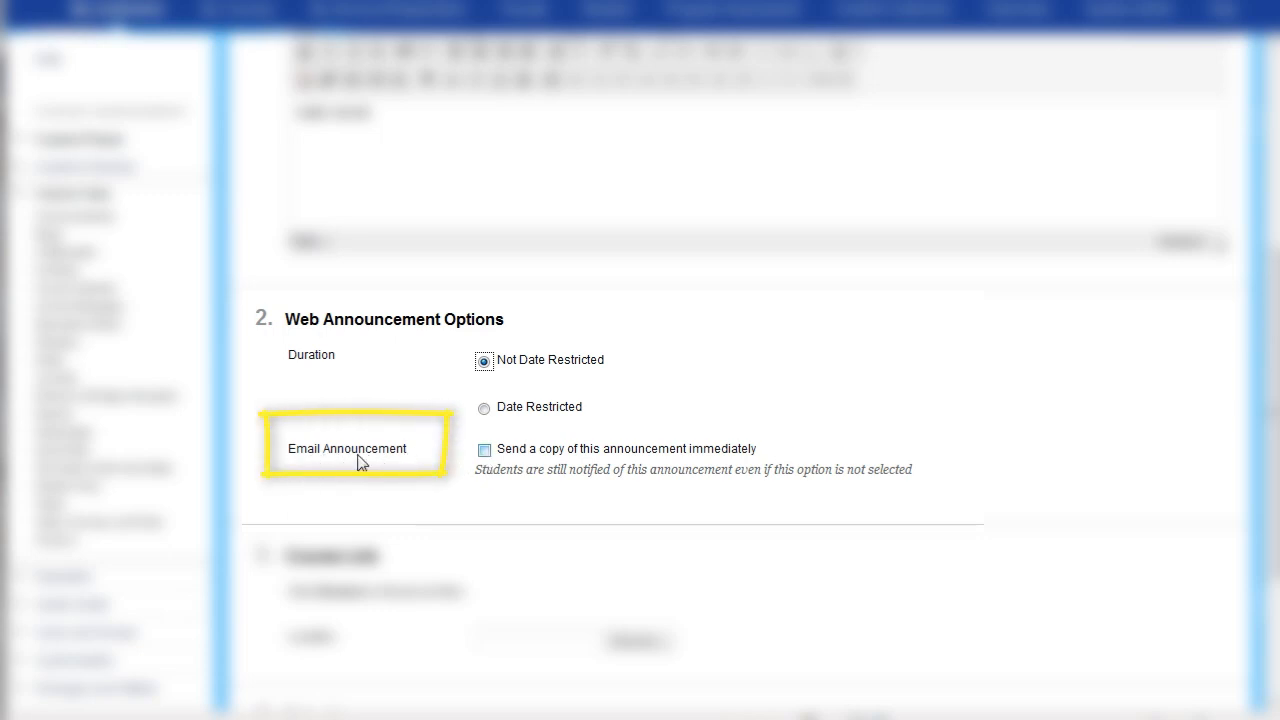
pyautogui.click(484, 451)
# - Add a course link to Module 1 under Content/Learning Modules and submit the announcement
pyautogui.scroll(-2, 490, 467)
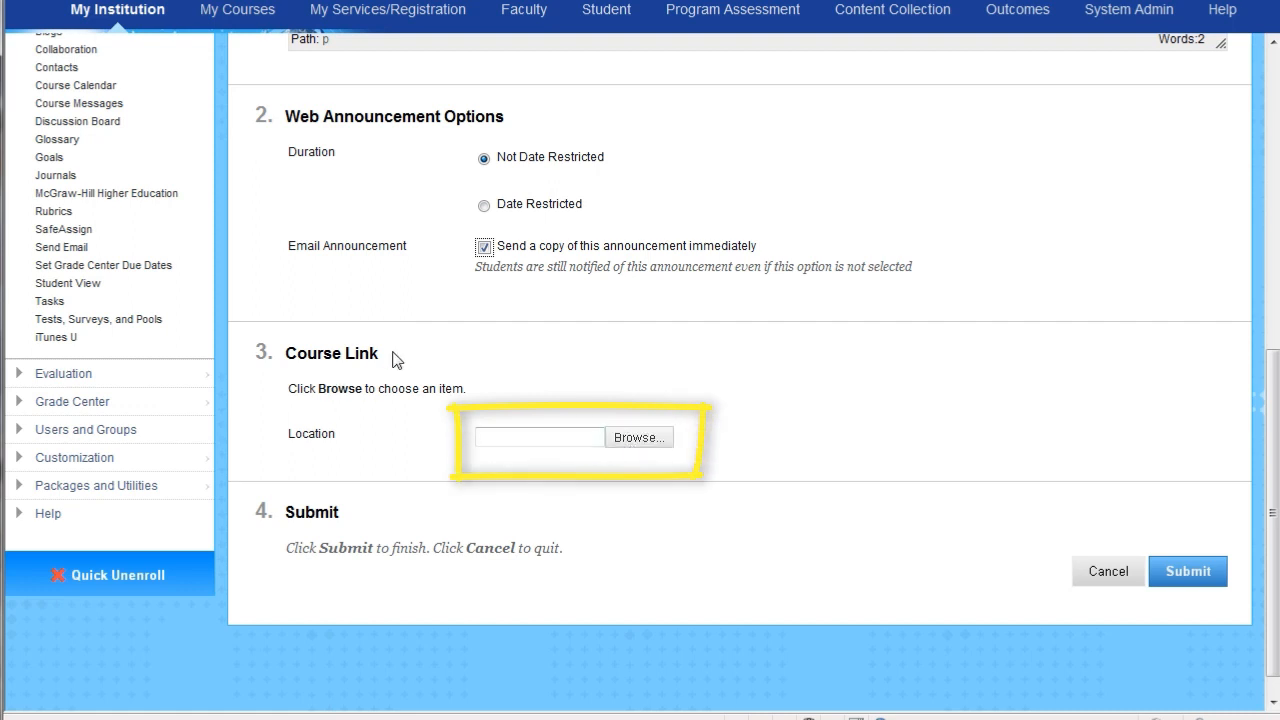
pyautogui.click(640, 438)
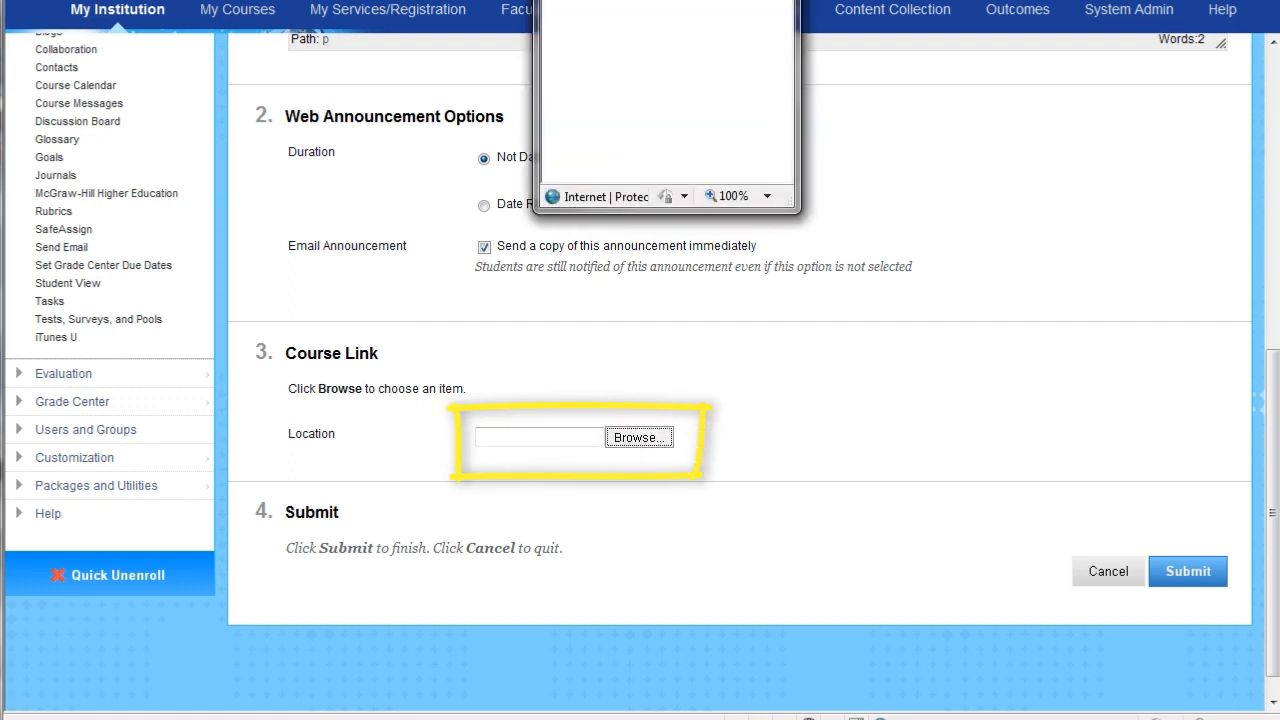
pyautogui.moveTo(641, 2); pyautogui.dragTo(852, 85)
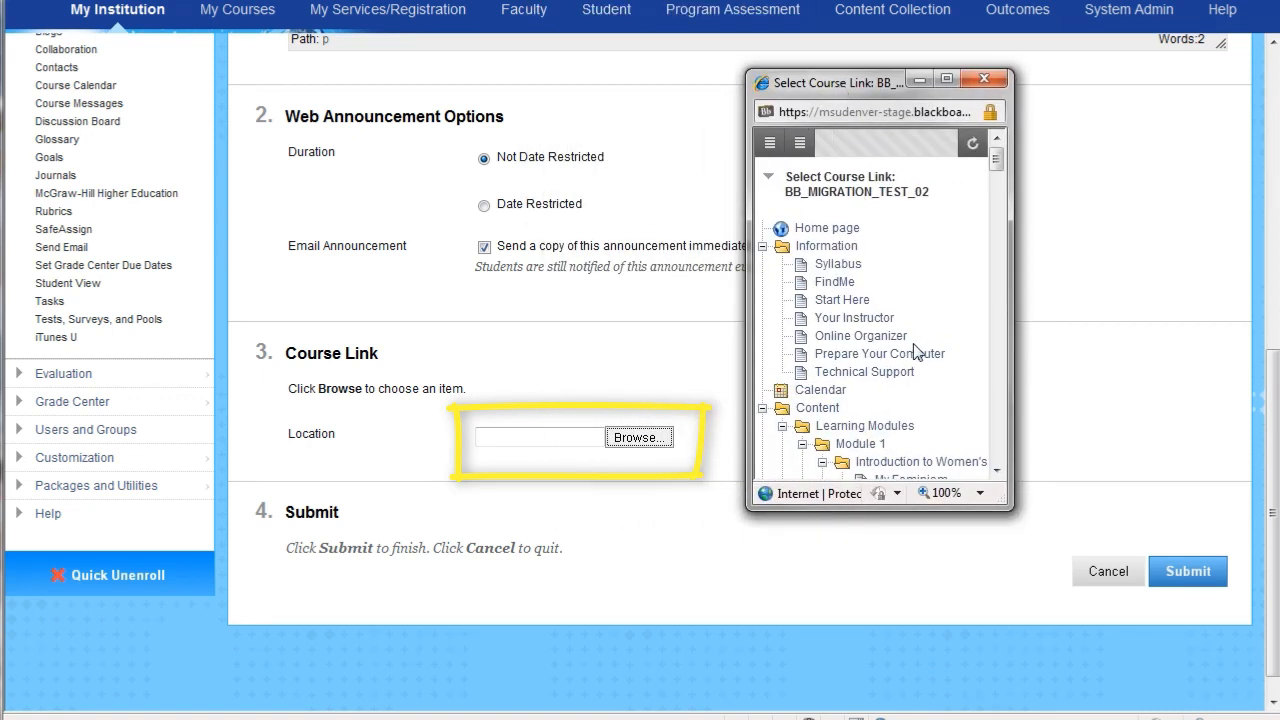
pyautogui.scroll(-2, 915, 350)
pyautogui.click(860, 340)
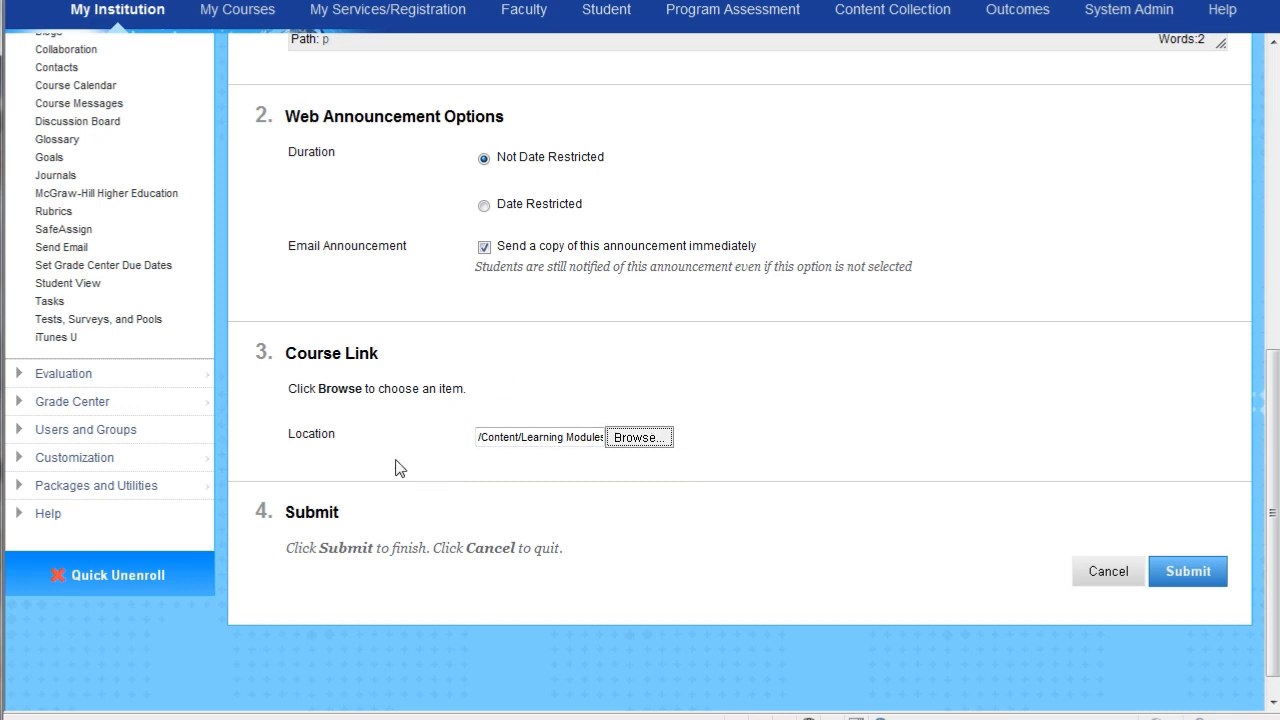
pyautogui.click(1188, 573)
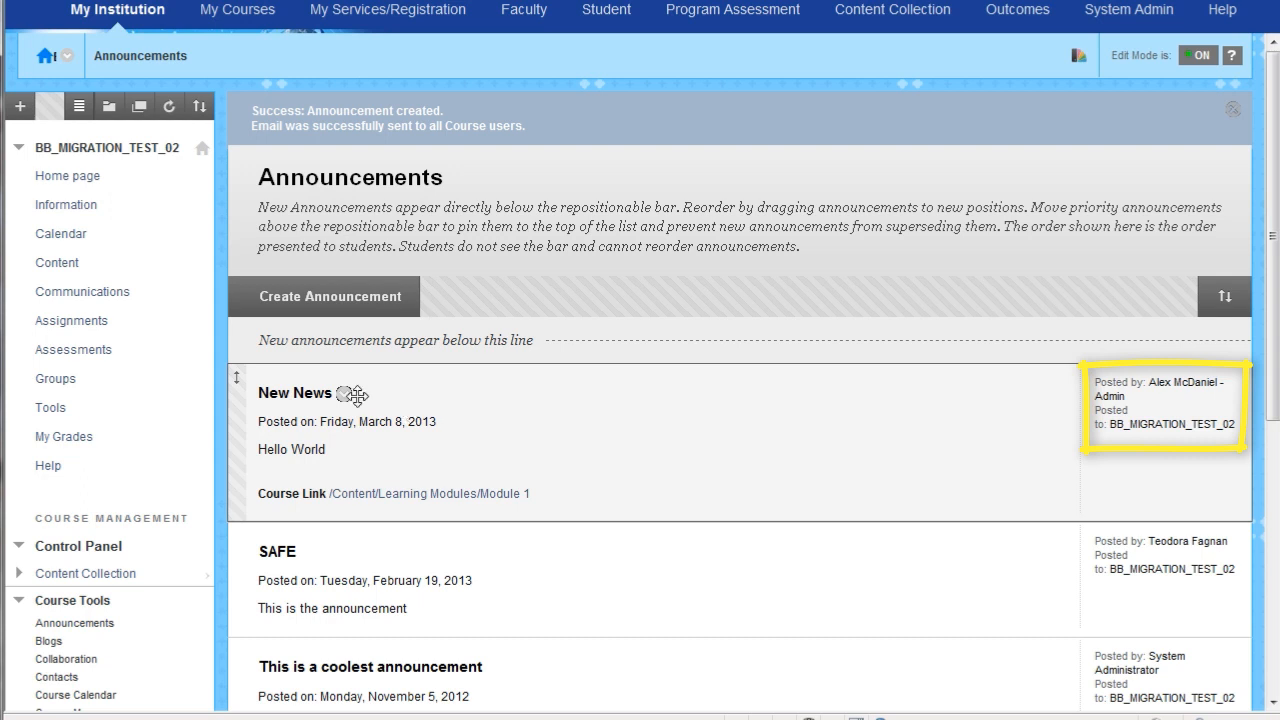
# - Check the announcements in the What's New module on the course home page and switch to Student View
pyautogui.click(68, 180)
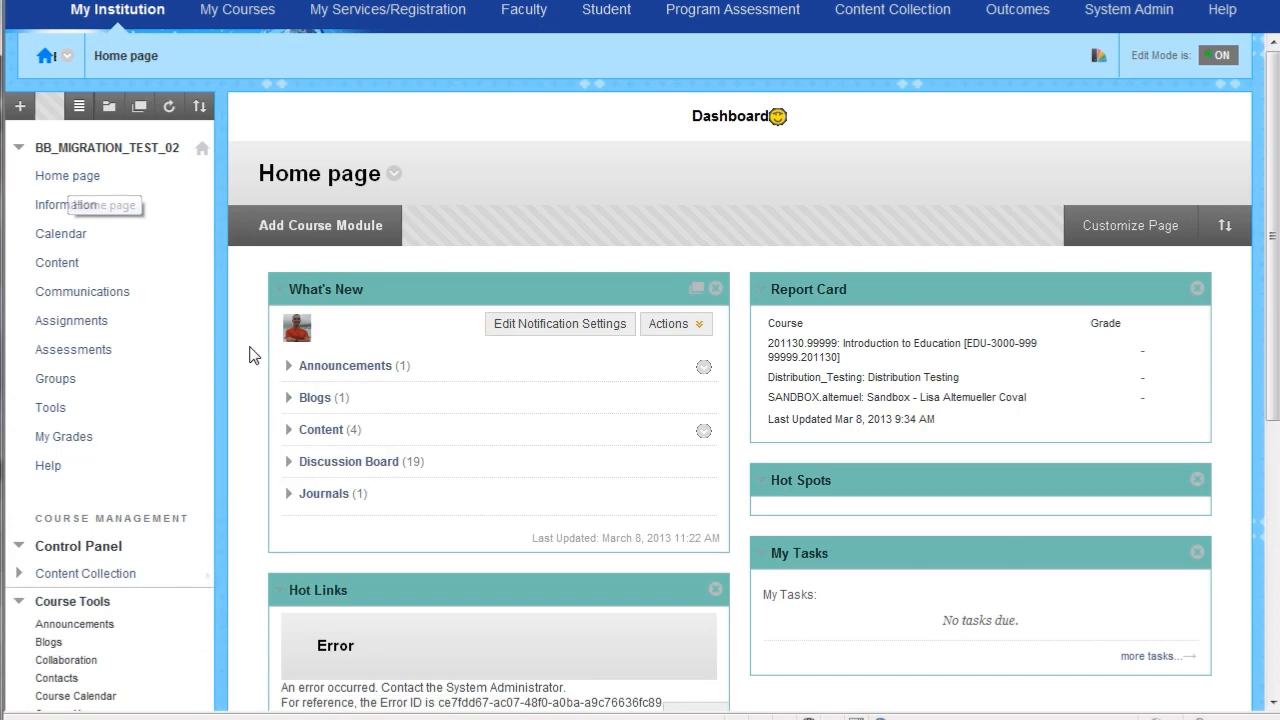
pyautogui.click(332, 365)
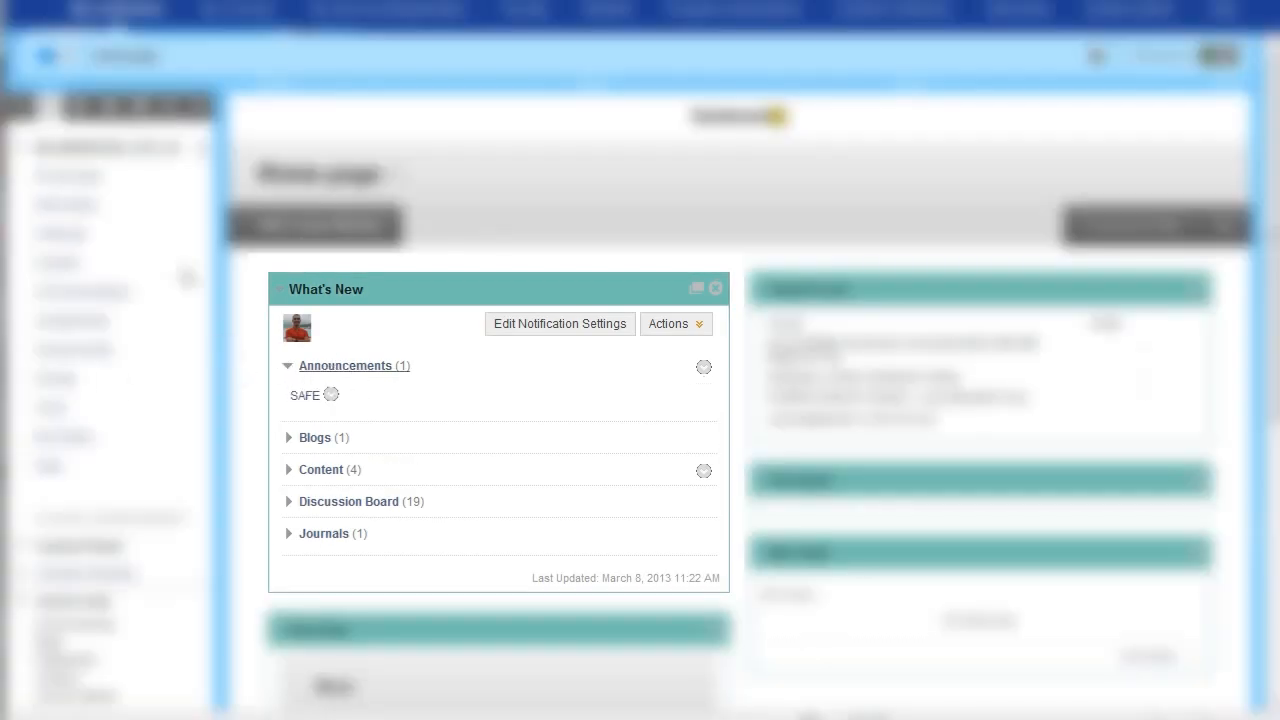
pyautogui.scroll(-2, 112, 545)
pyautogui.scroll(-2, 112, 555)
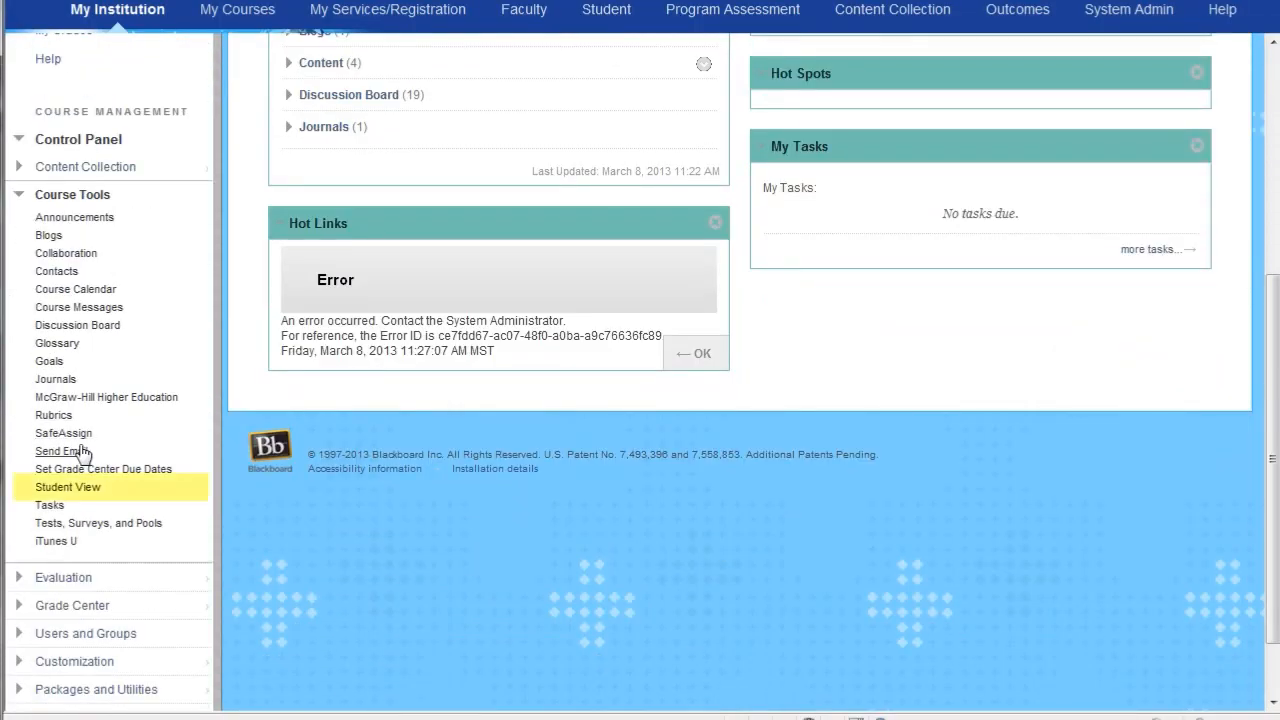
pyautogui.click(76, 487)
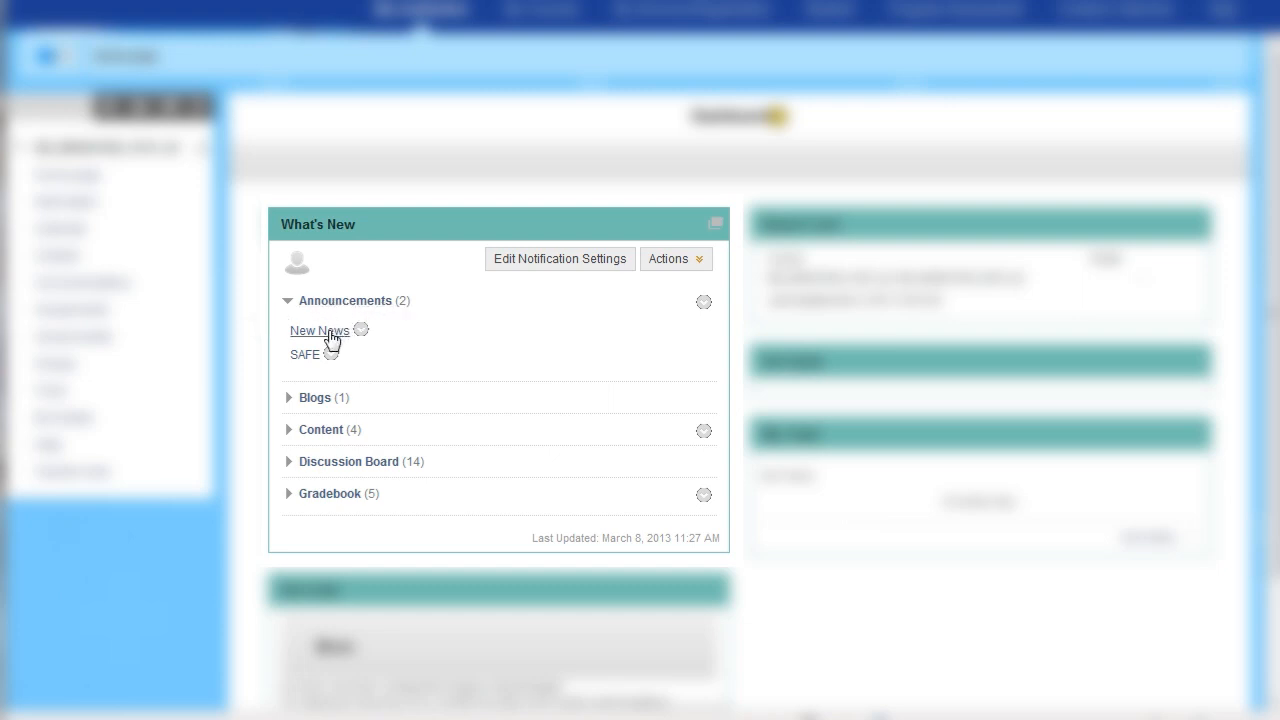
# - Open the New News announcement from What's New and follow its course link to Module 1
pyautogui.click(296, 303)
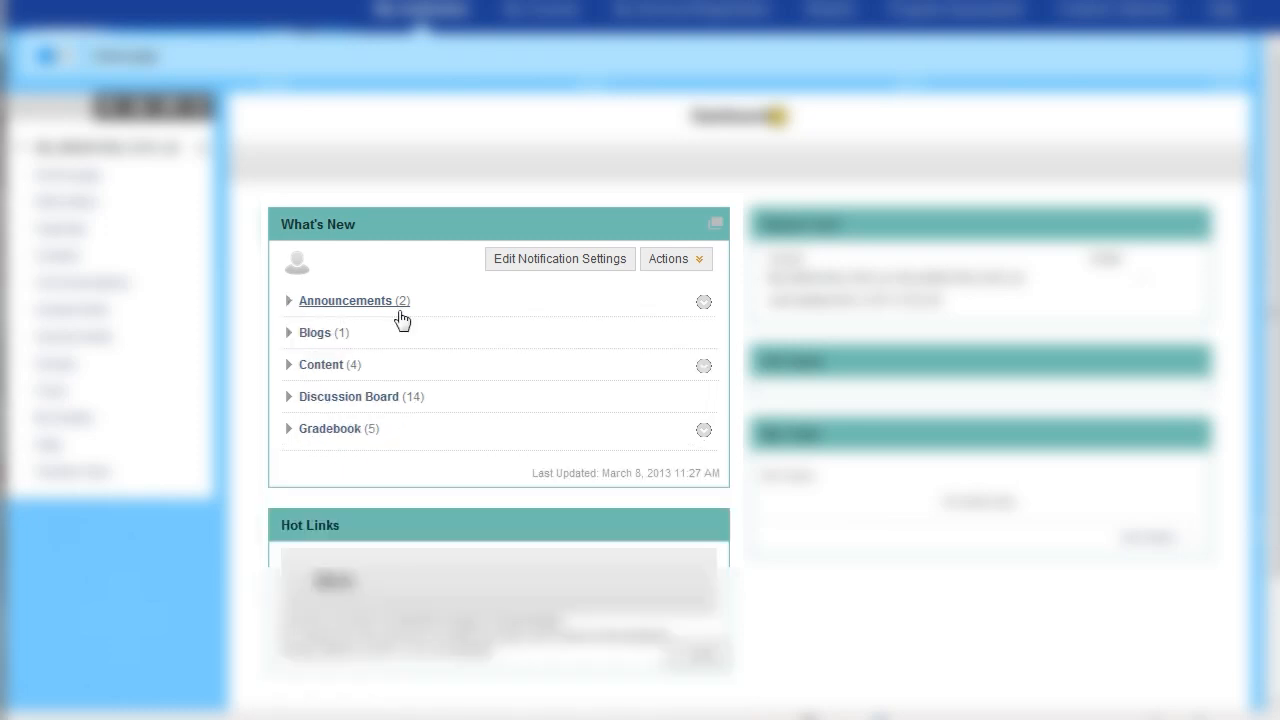
pyautogui.click(362, 303)
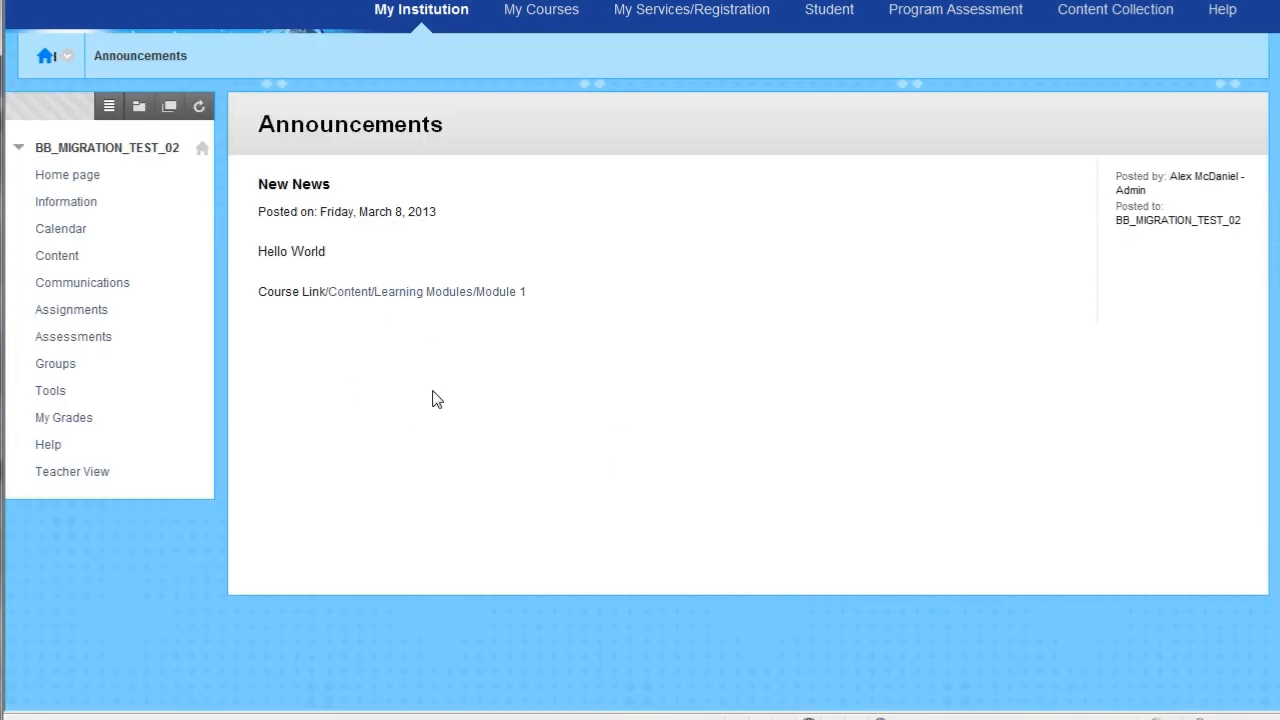
pyautogui.click(420, 296)
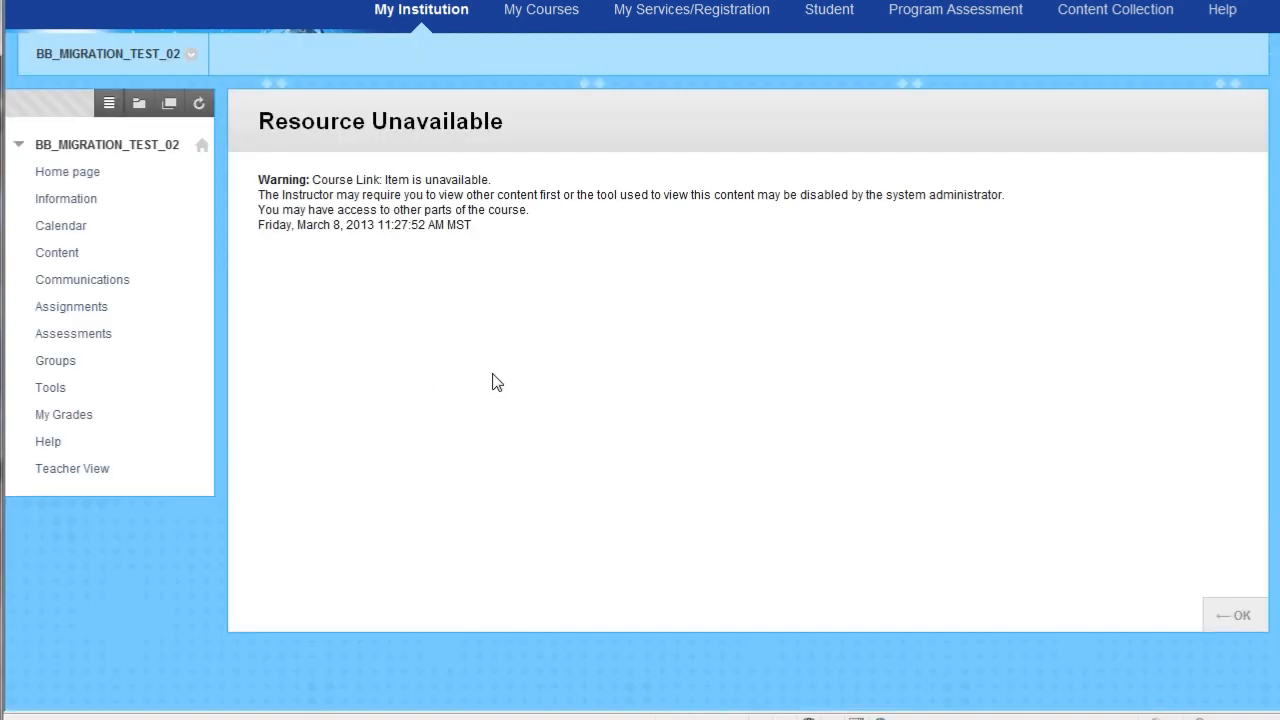
# - Return to Teacher View from the course home page and review the announcements list under Communications
pyautogui.click(88, 176)
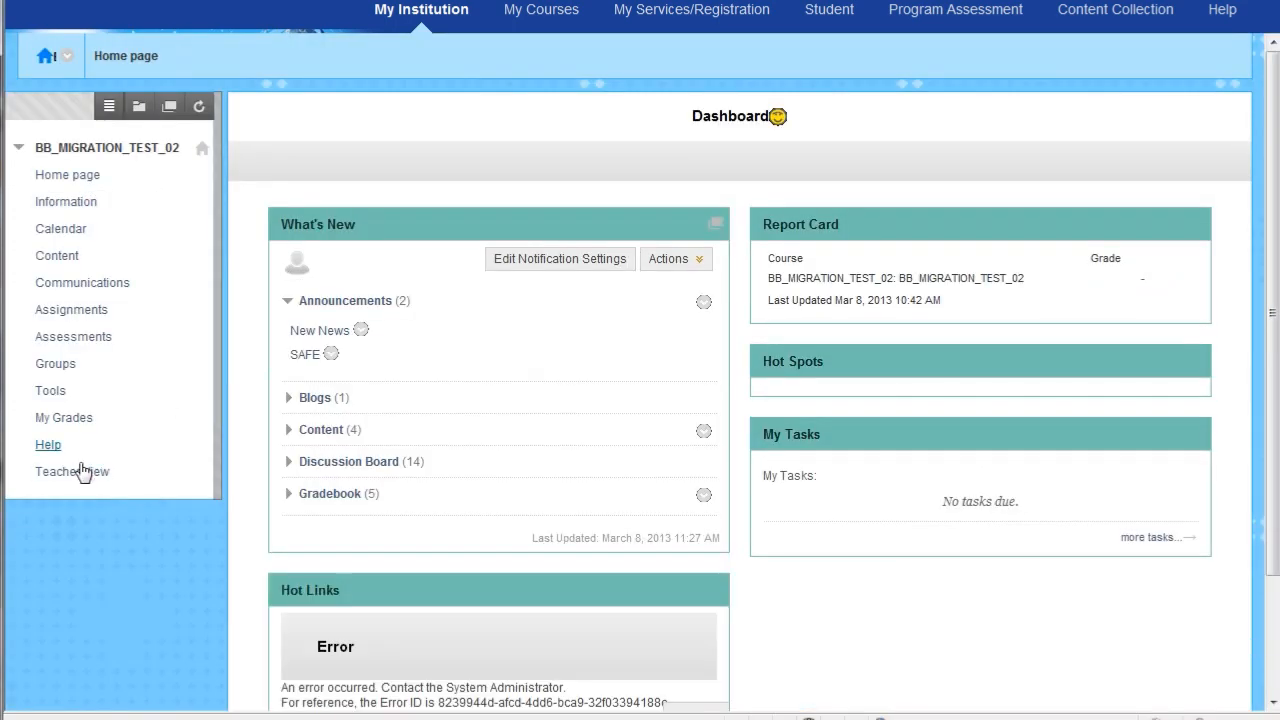
pyautogui.click(83, 471)
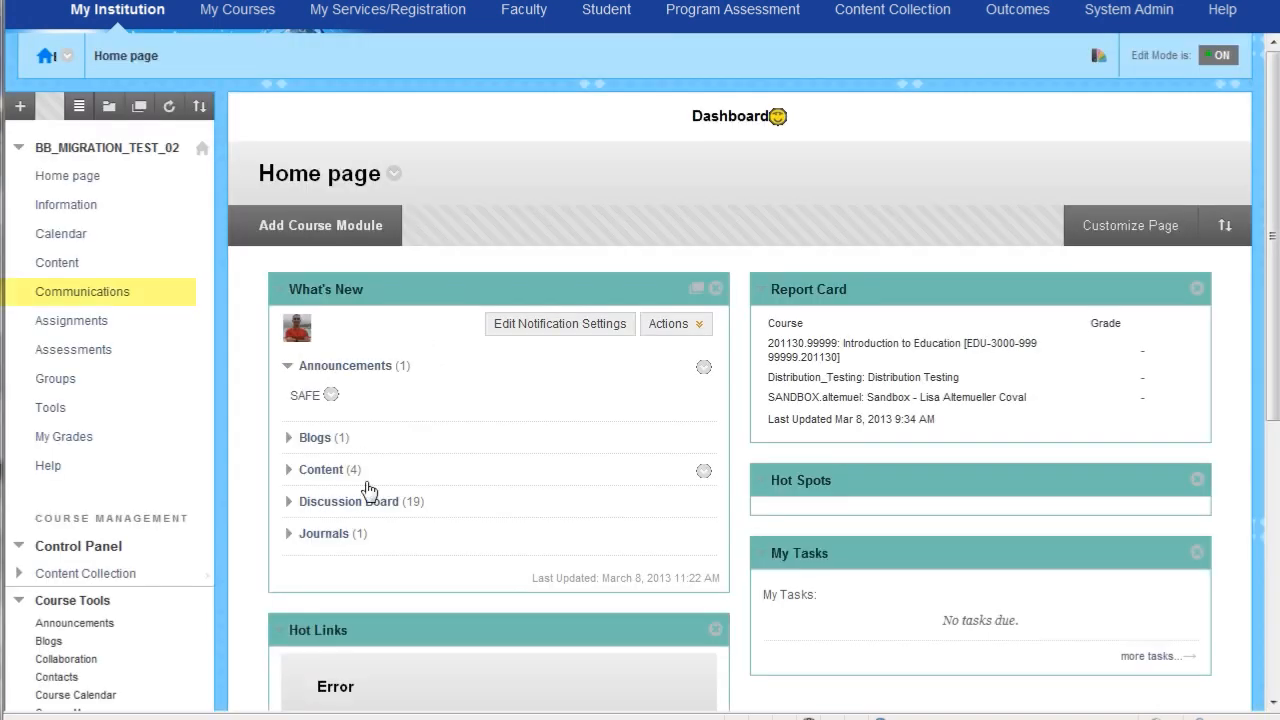
pyautogui.click(91, 298)
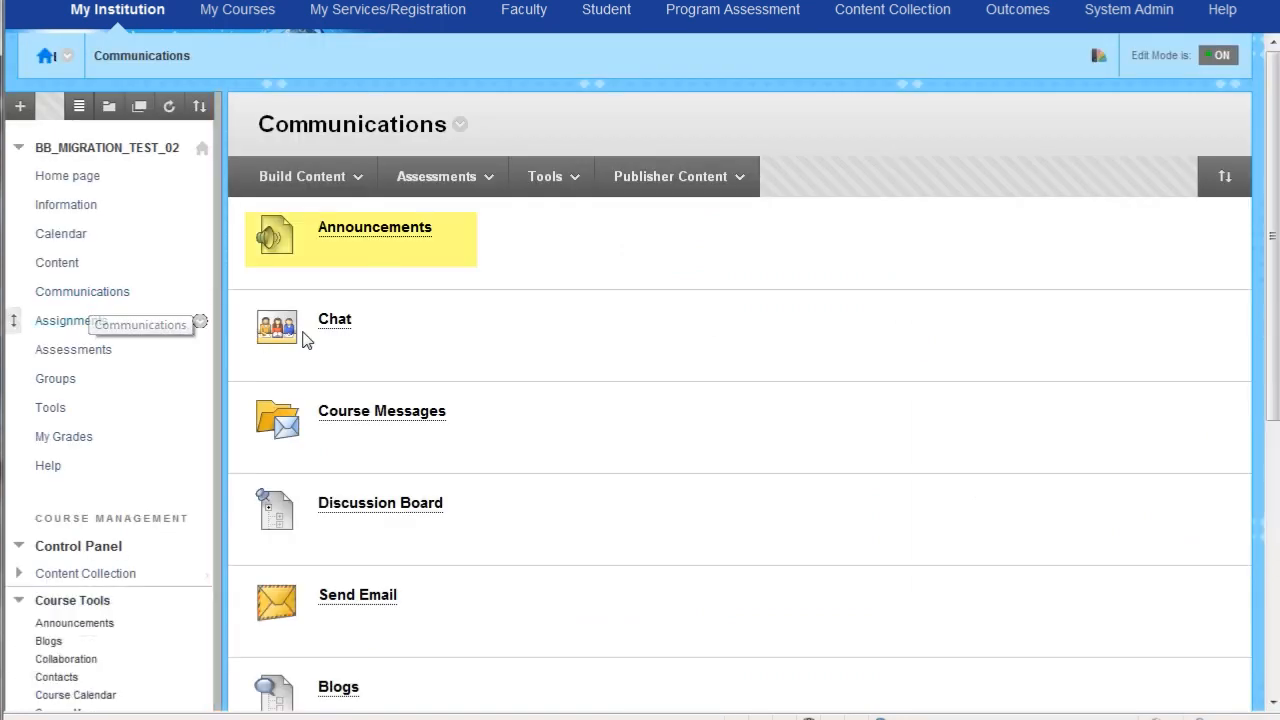
pyautogui.click(427, 236)
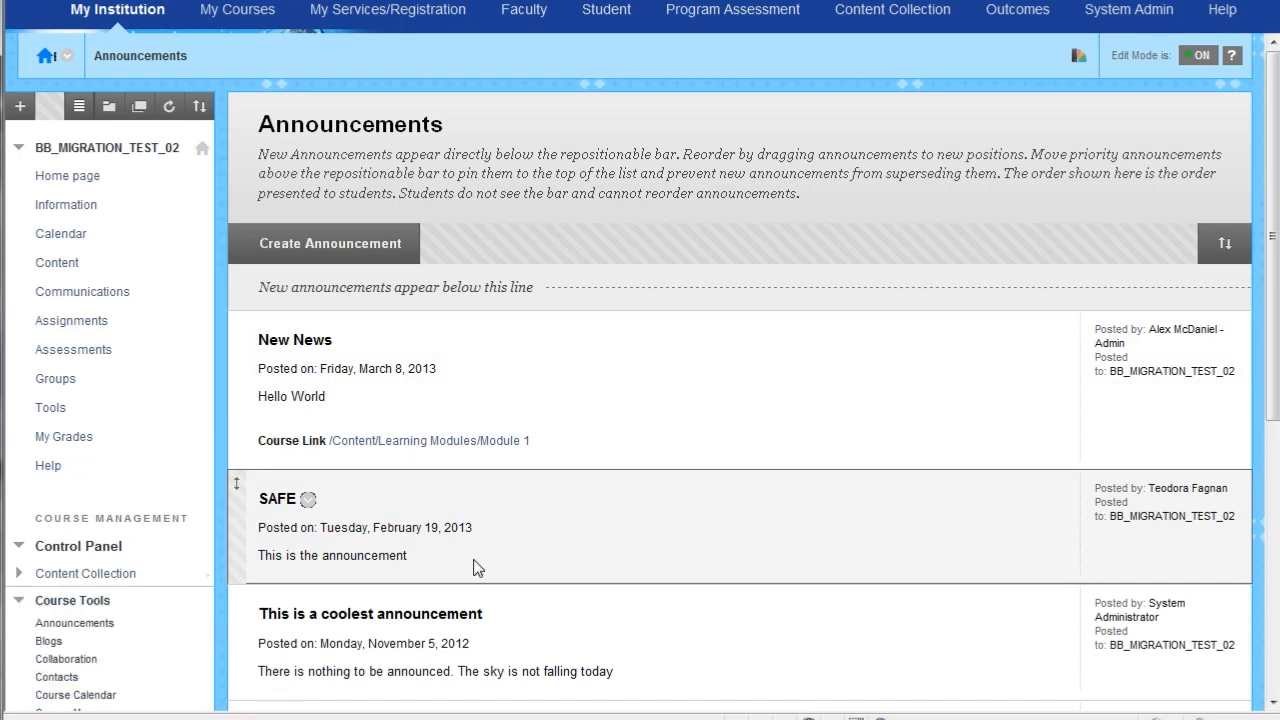
pyautogui.scroll(-4, 460, 558)
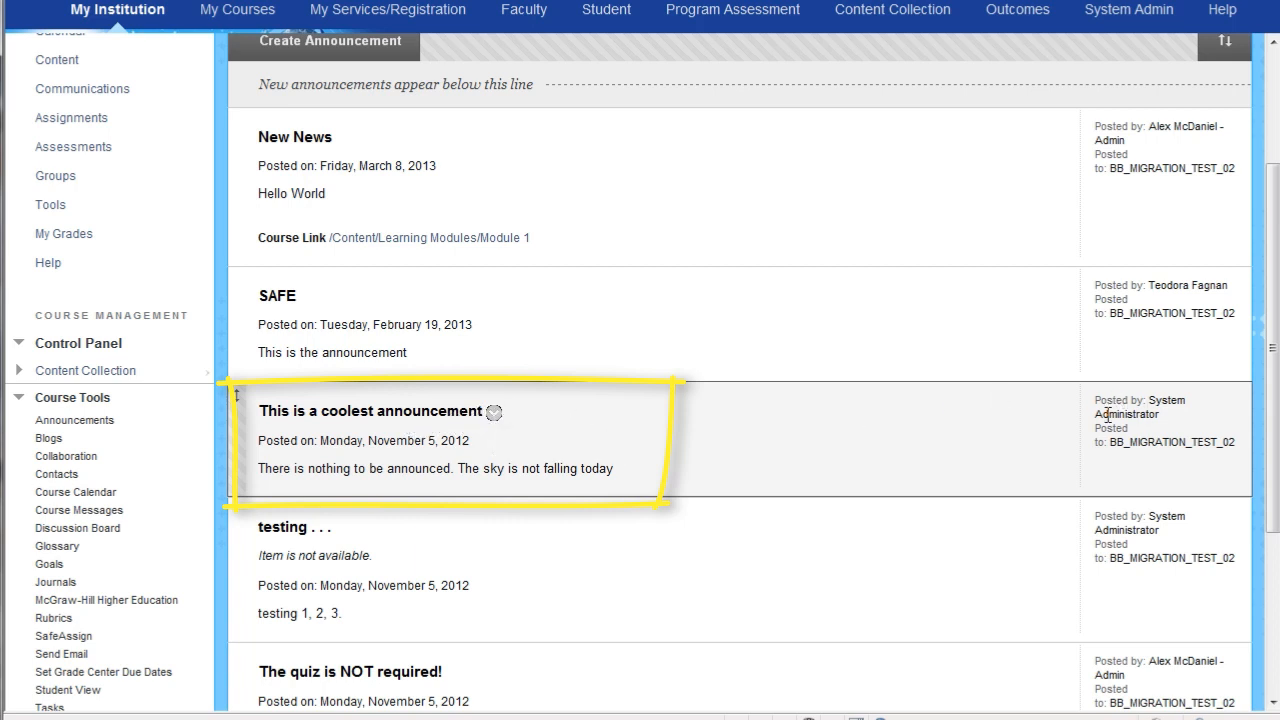
# - Open the "This is a coolest announcement" post for editing and check the calendar for its Display After date
pyautogui.click(494, 412)
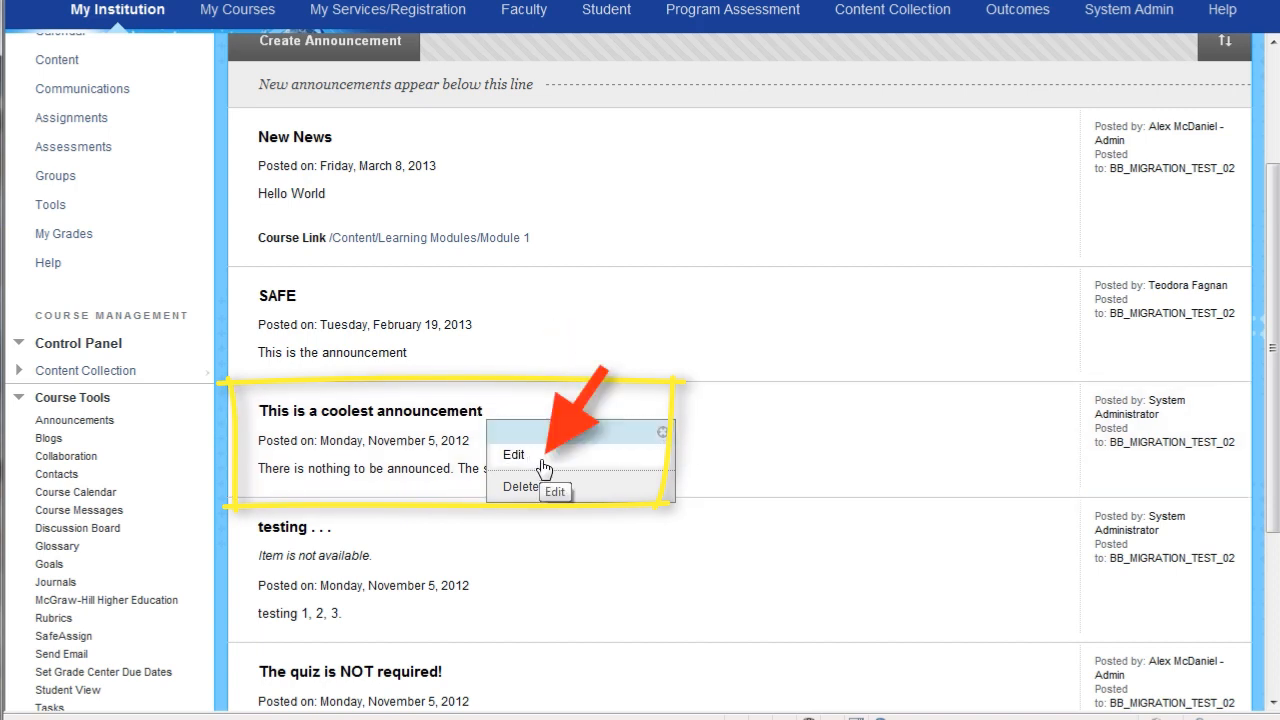
pyautogui.click(546, 467)
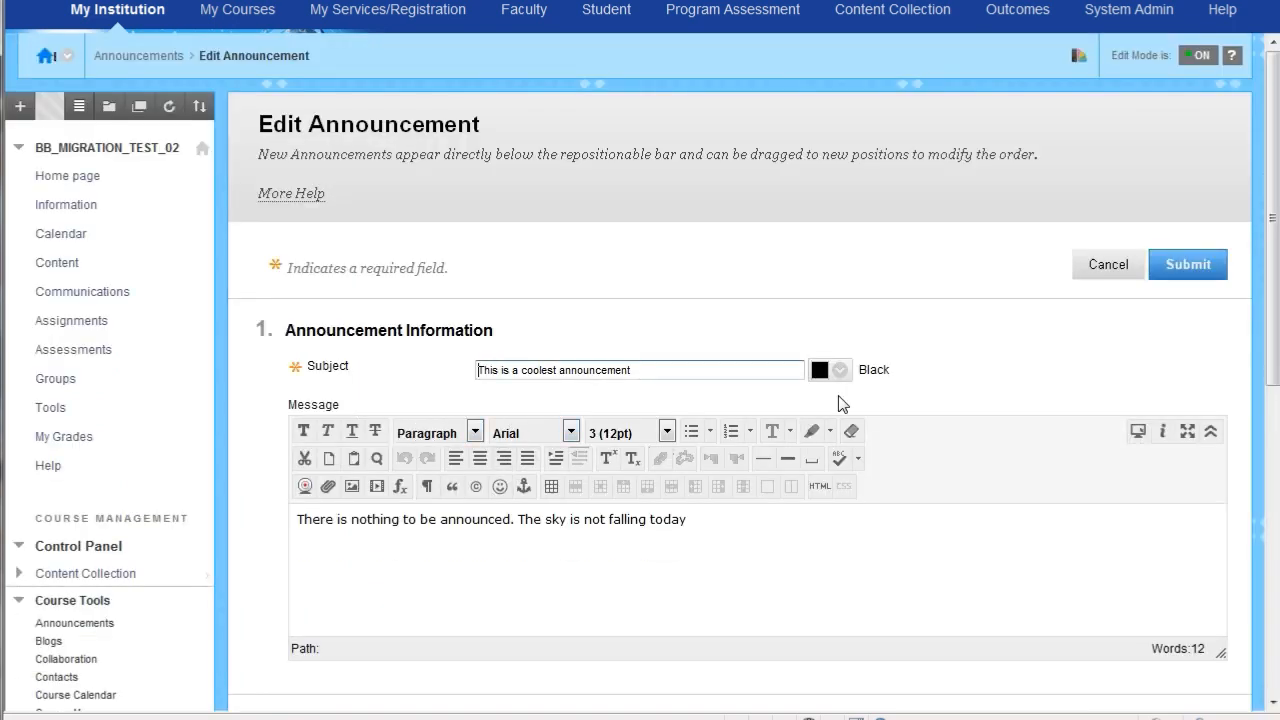
pyautogui.scroll(-1, 993, 414)
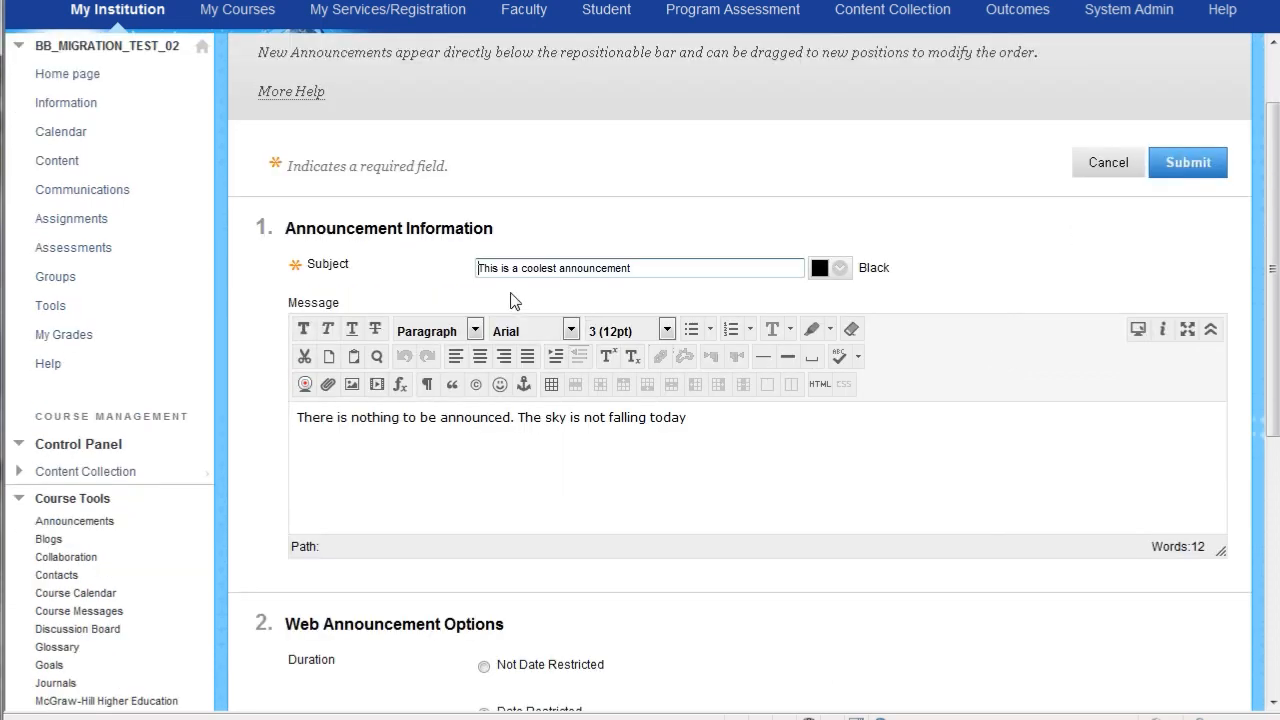
pyautogui.scroll(-3, 805, 464)
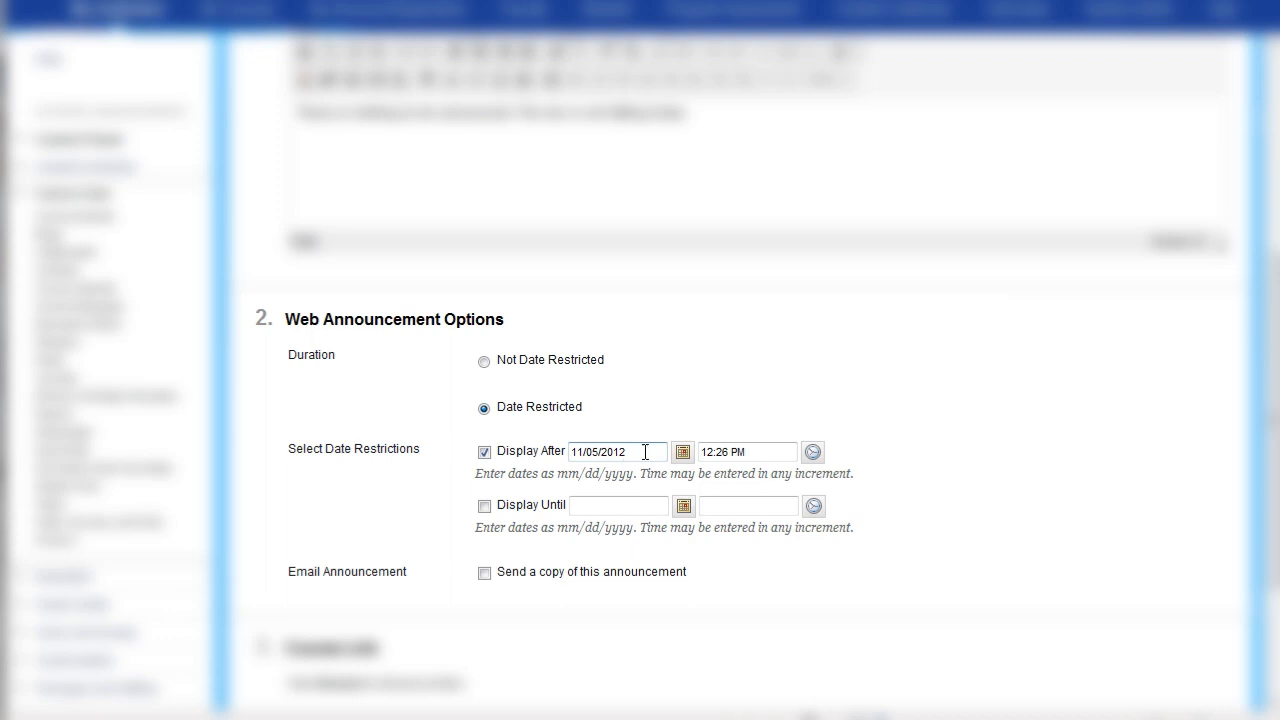
pyautogui.click(683, 452)
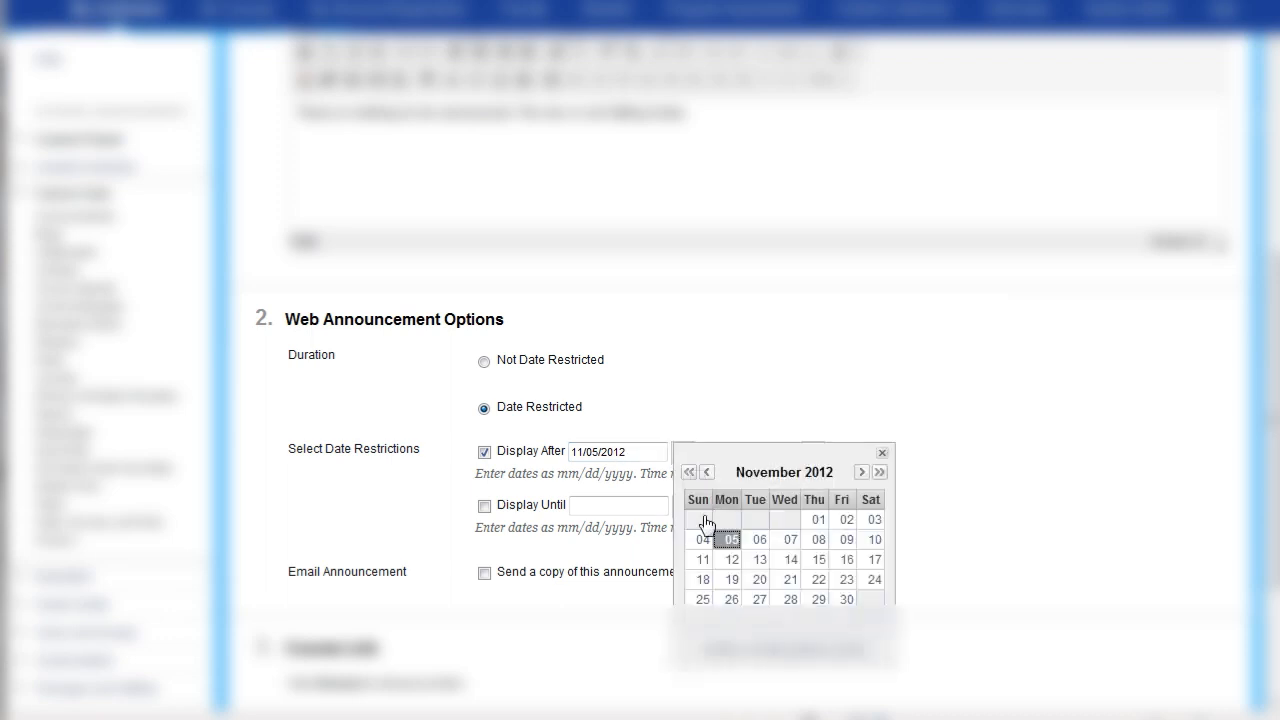
pyautogui.click(882, 453)
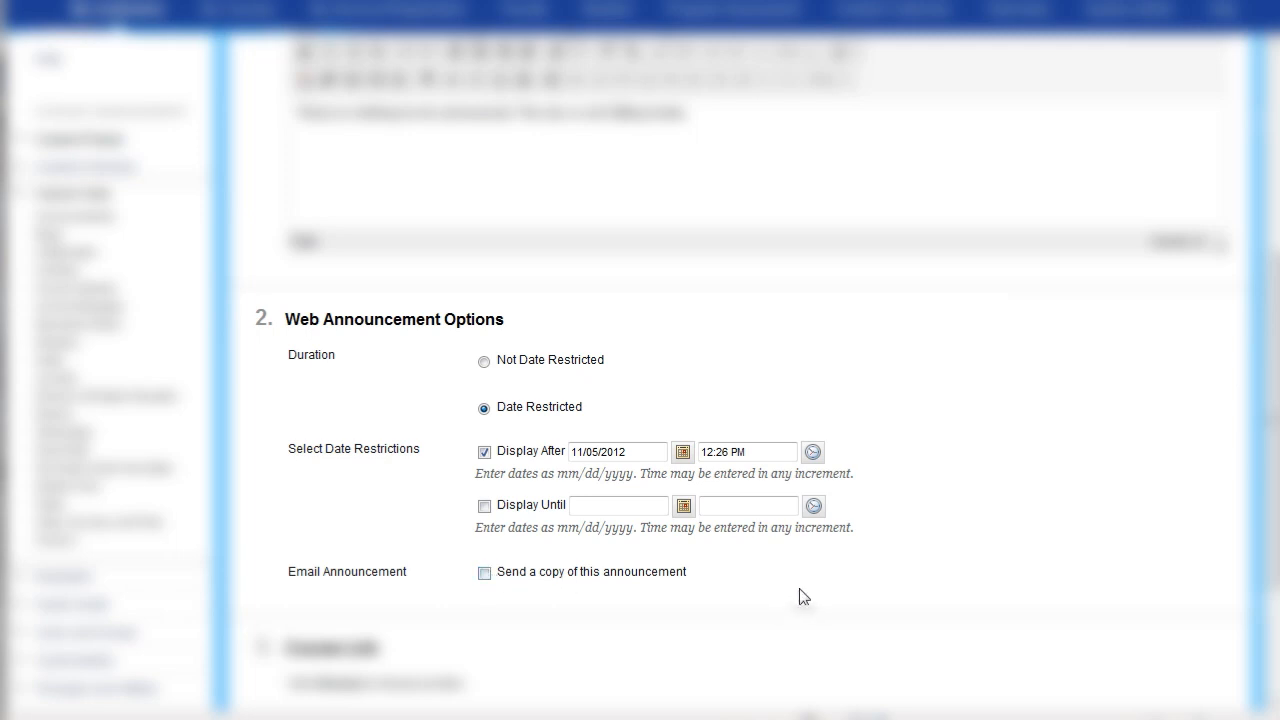
# - Review the remaining announcement options, submit the post without changes, and check its entry in the announcements list
pyautogui.scroll(-2, 800, 597)
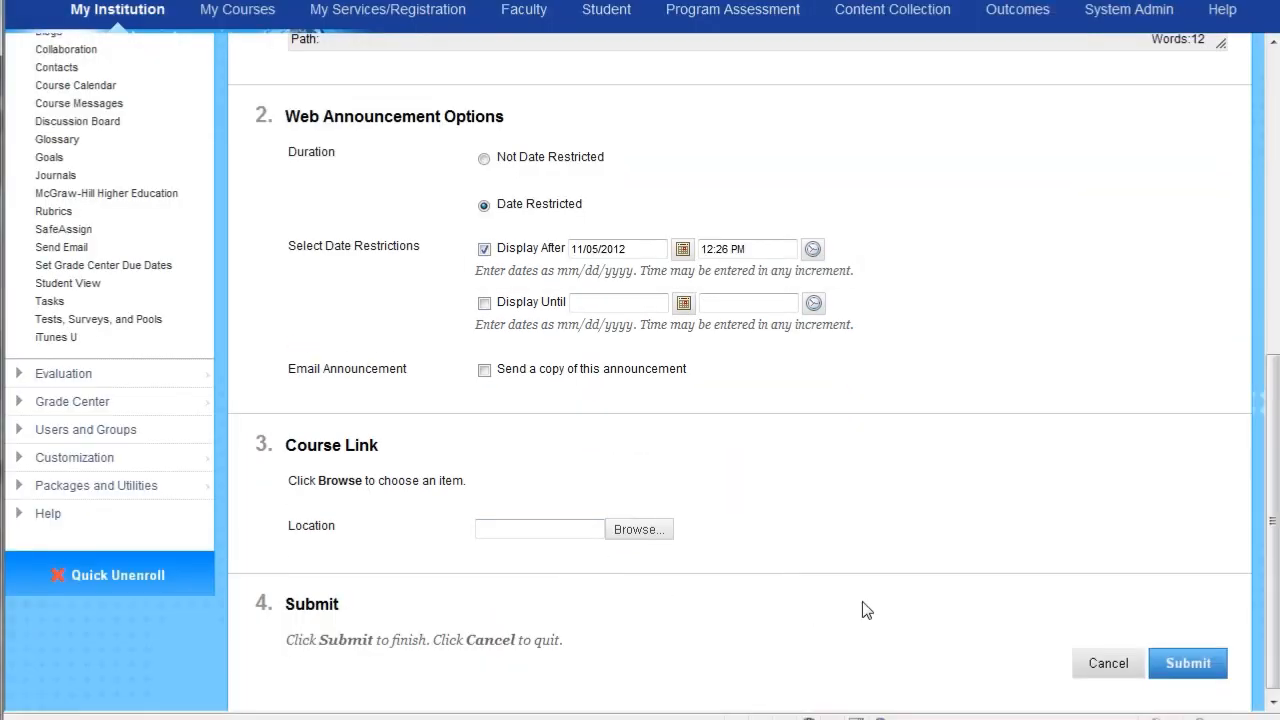
pyautogui.scroll(-1, 869, 612)
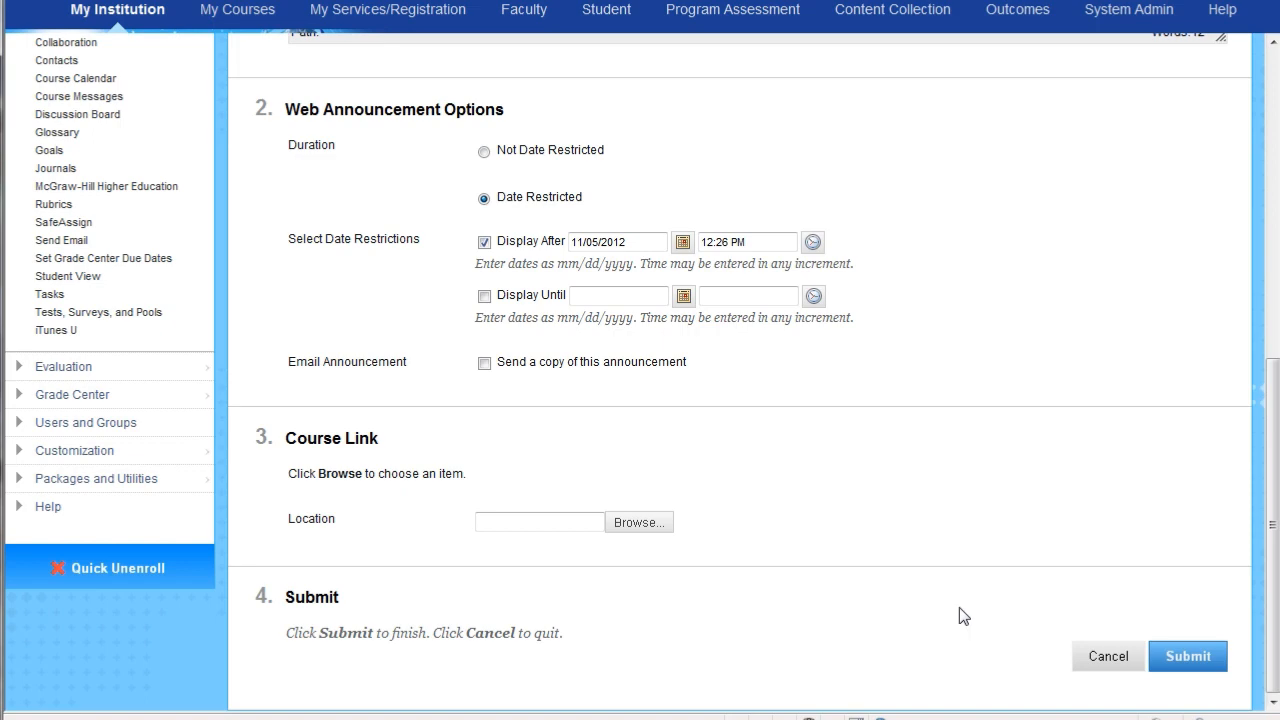
pyautogui.scroll(6, 880, 530)
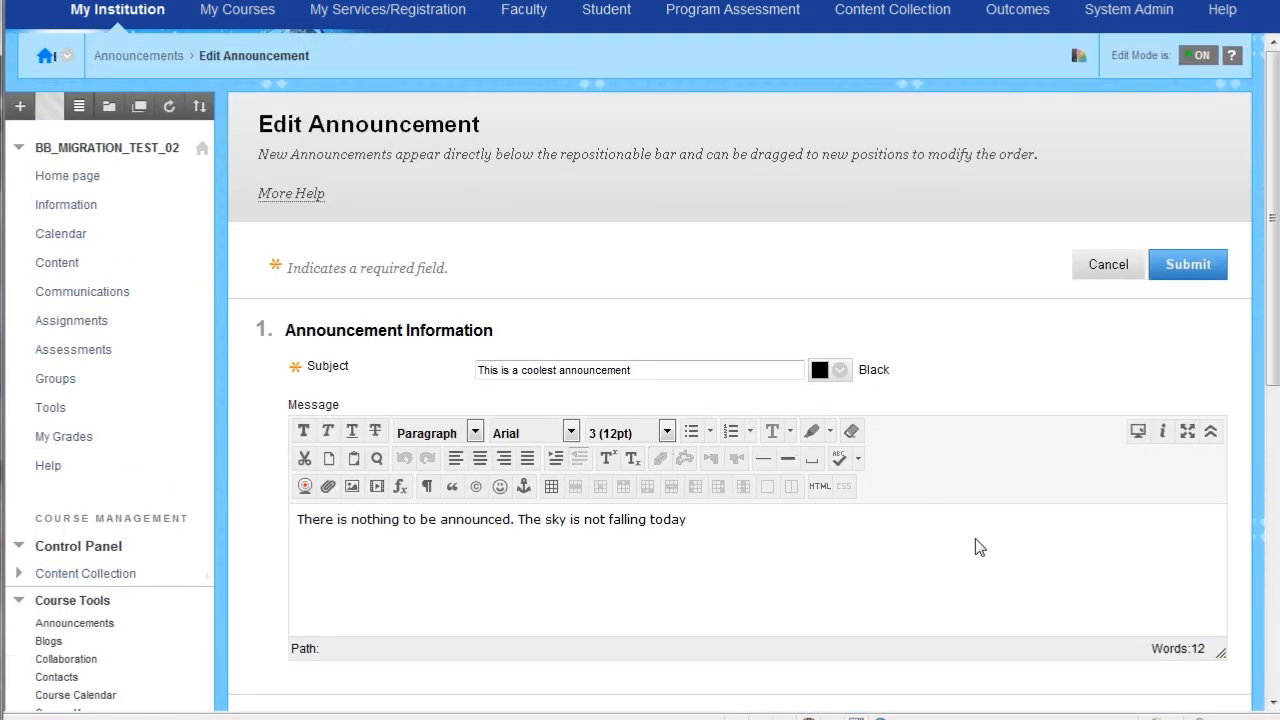
pyautogui.scroll(-2, 975, 540)
pyautogui.scroll(-4, 1032, 615)
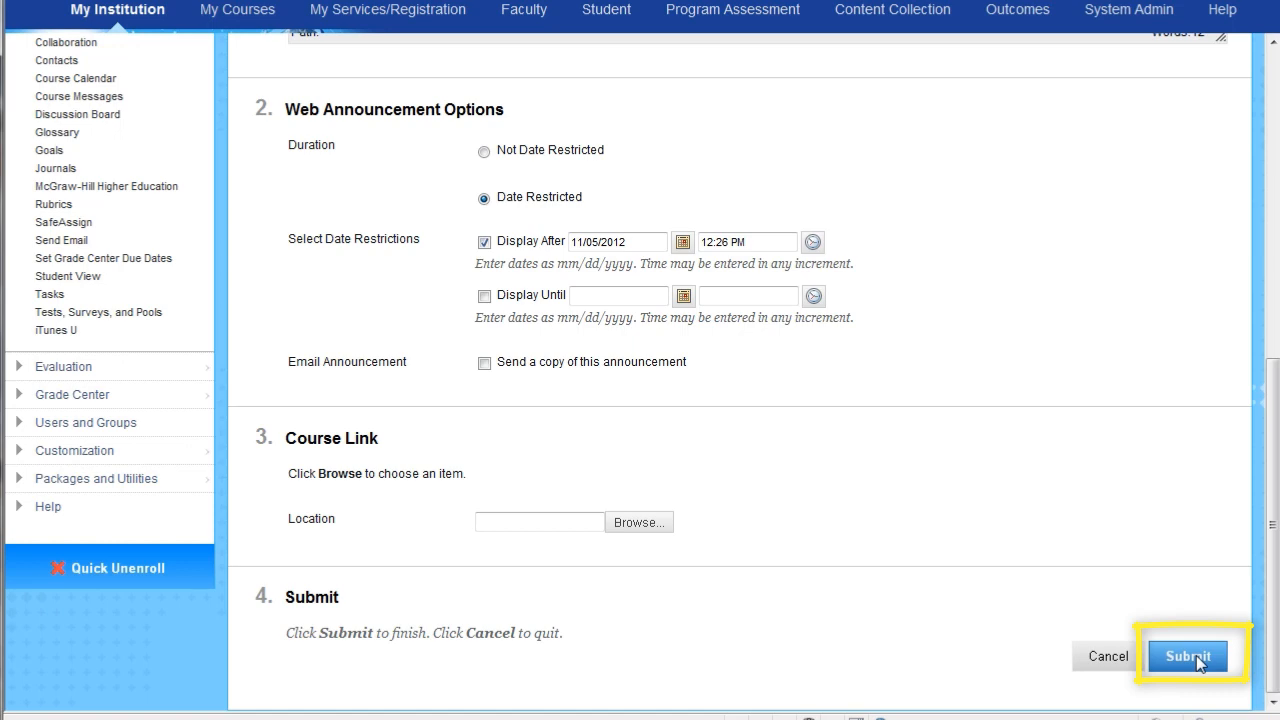
pyautogui.scroll(6, 1071, 571)
pyautogui.scroll(-4, 1071, 575)
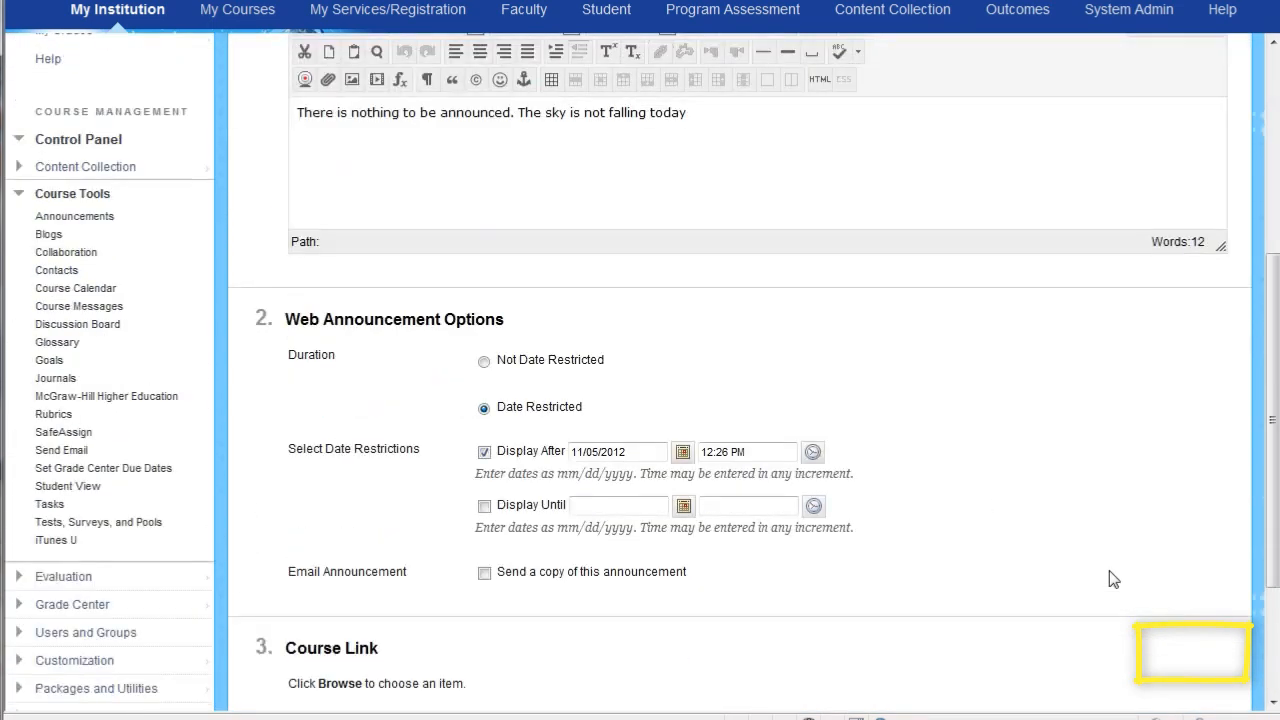
pyautogui.scroll(-2, 1113, 579)
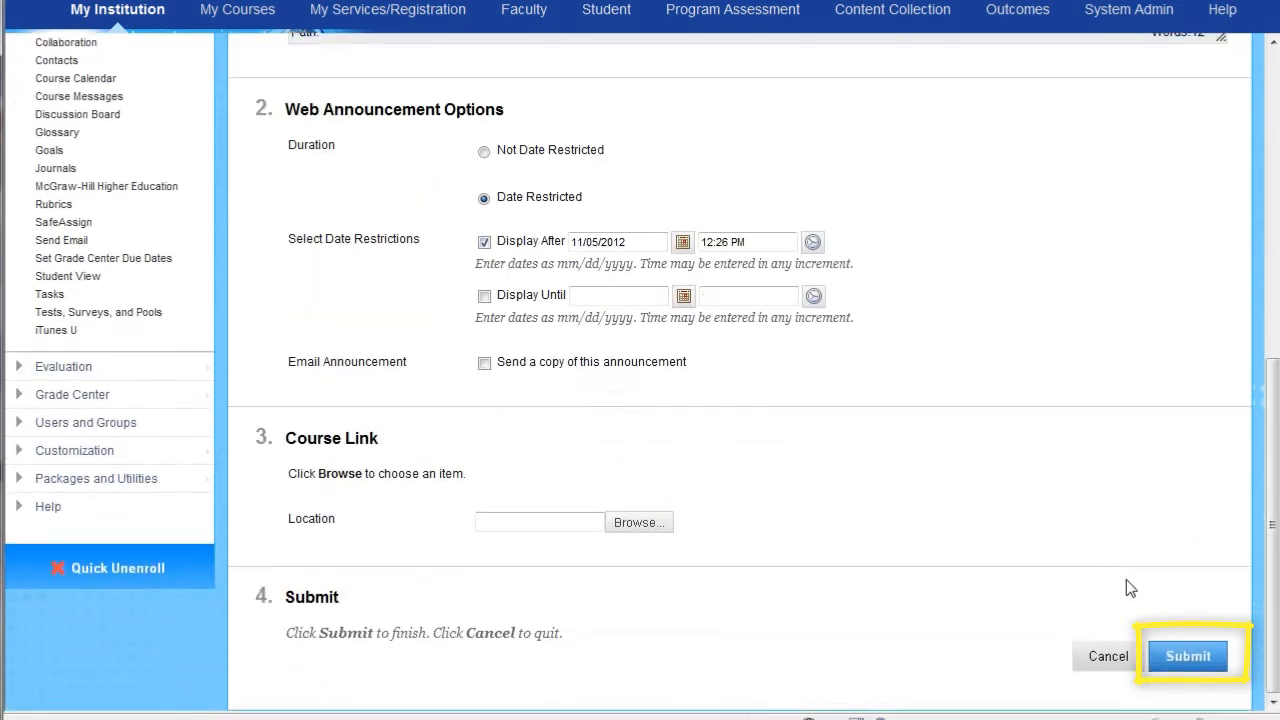
pyautogui.click(1202, 657)
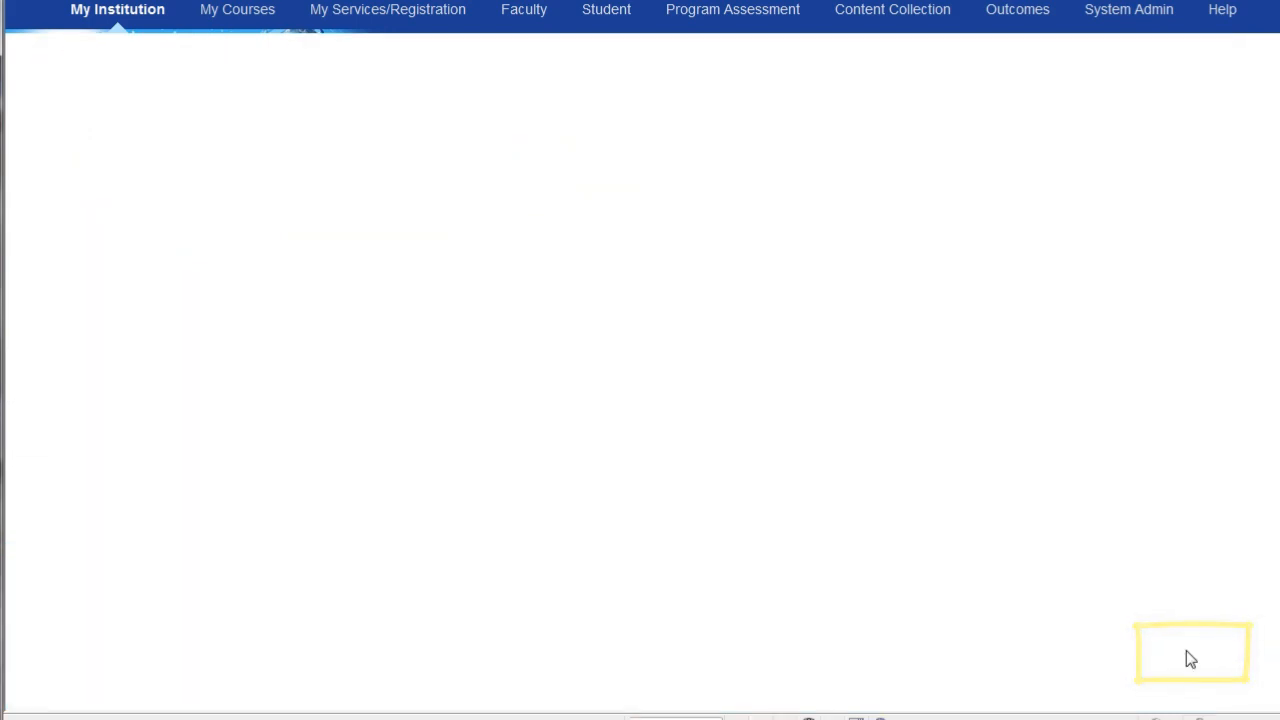
pyautogui.scroll(-2, 1144, 610)
pyautogui.scroll(-3, 1147, 612)
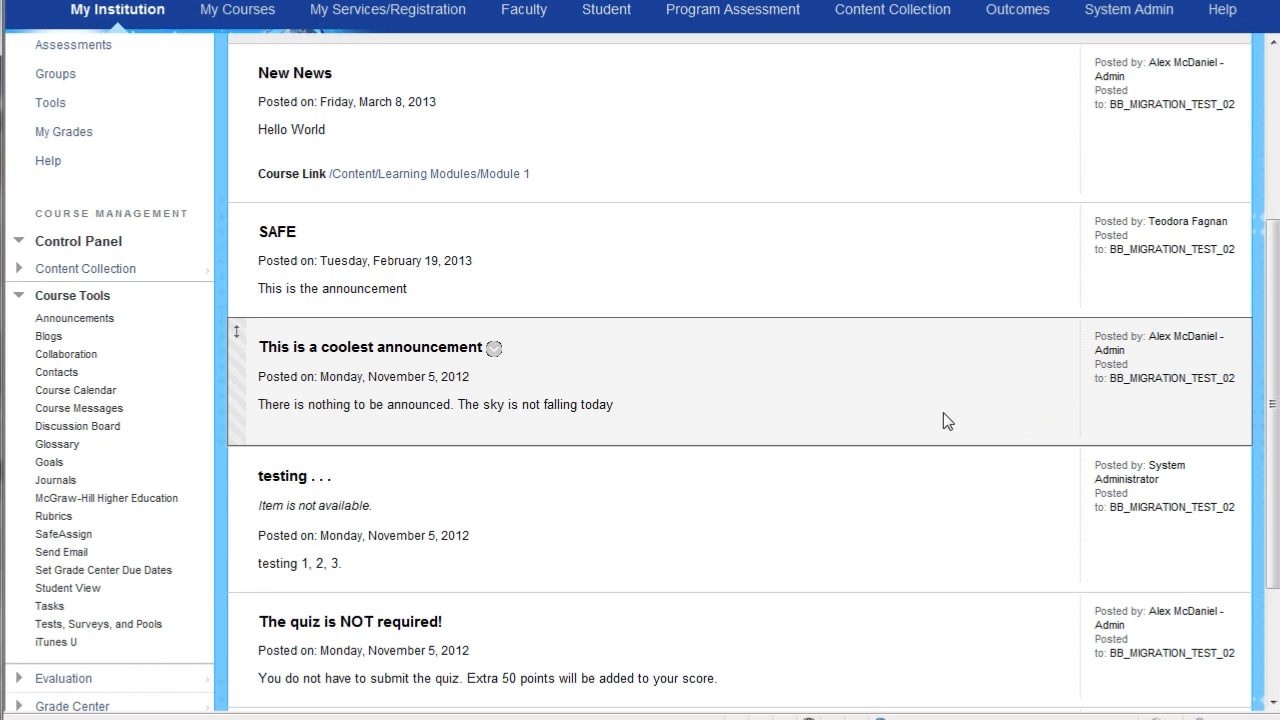
# - Delete the New News announcement from the course announcements list
pyautogui.scroll(2, 866, 420)
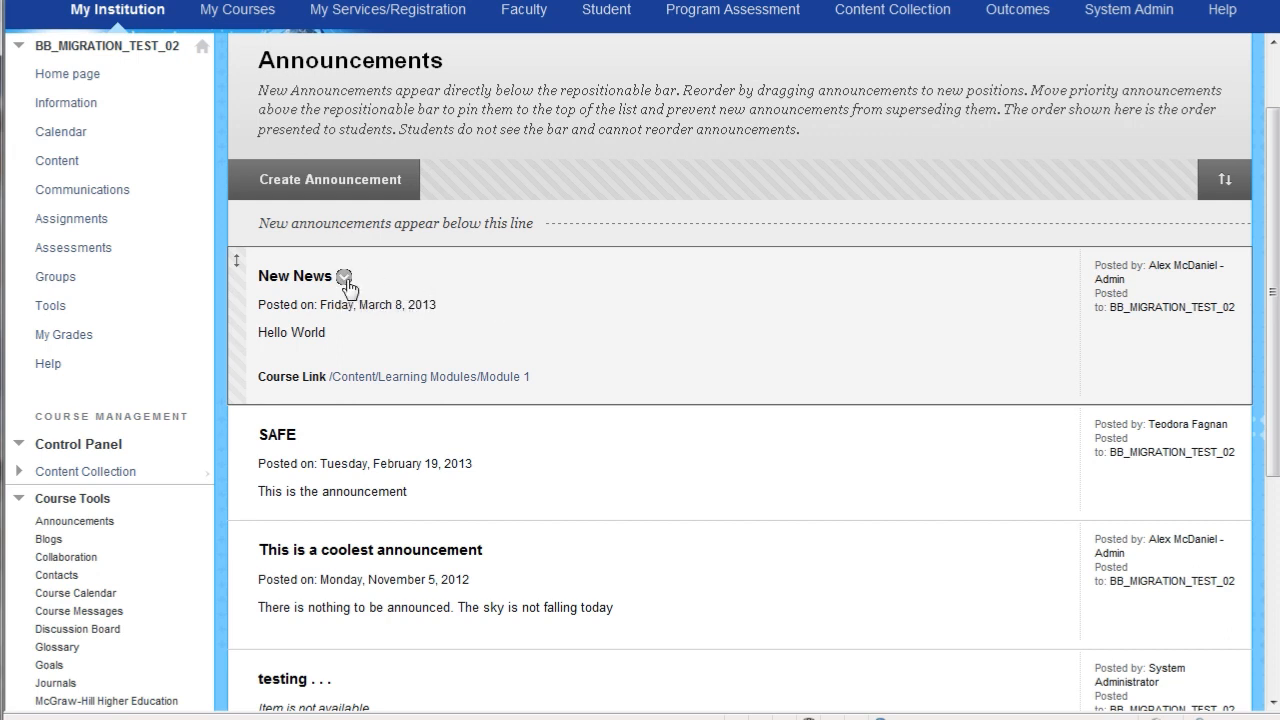
pyautogui.click(344, 279)
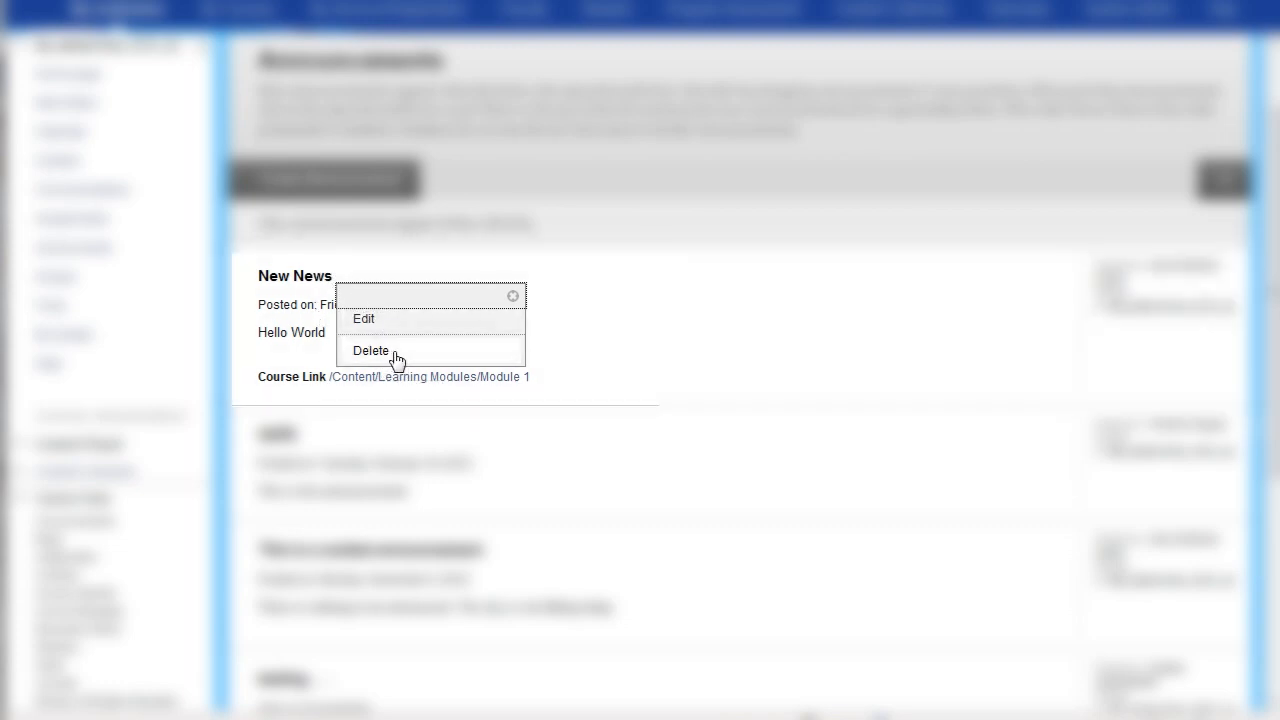
pyautogui.click(398, 356)
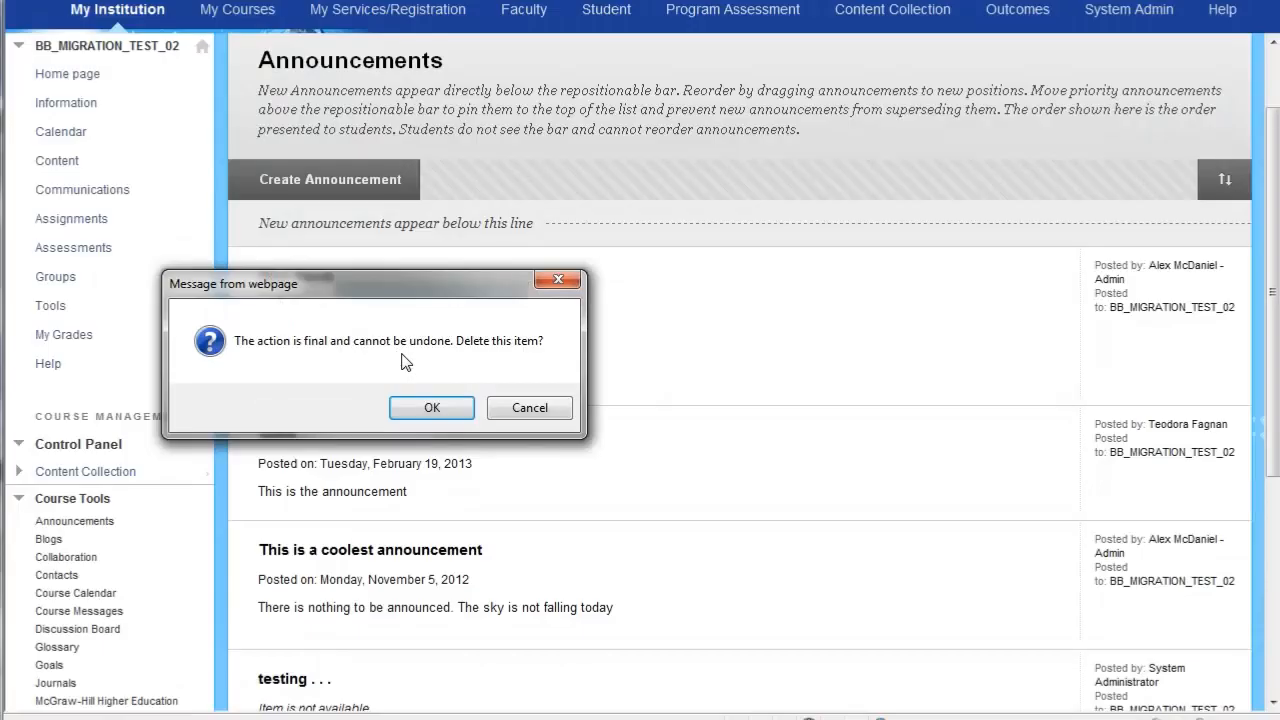
pyautogui.click(431, 408)
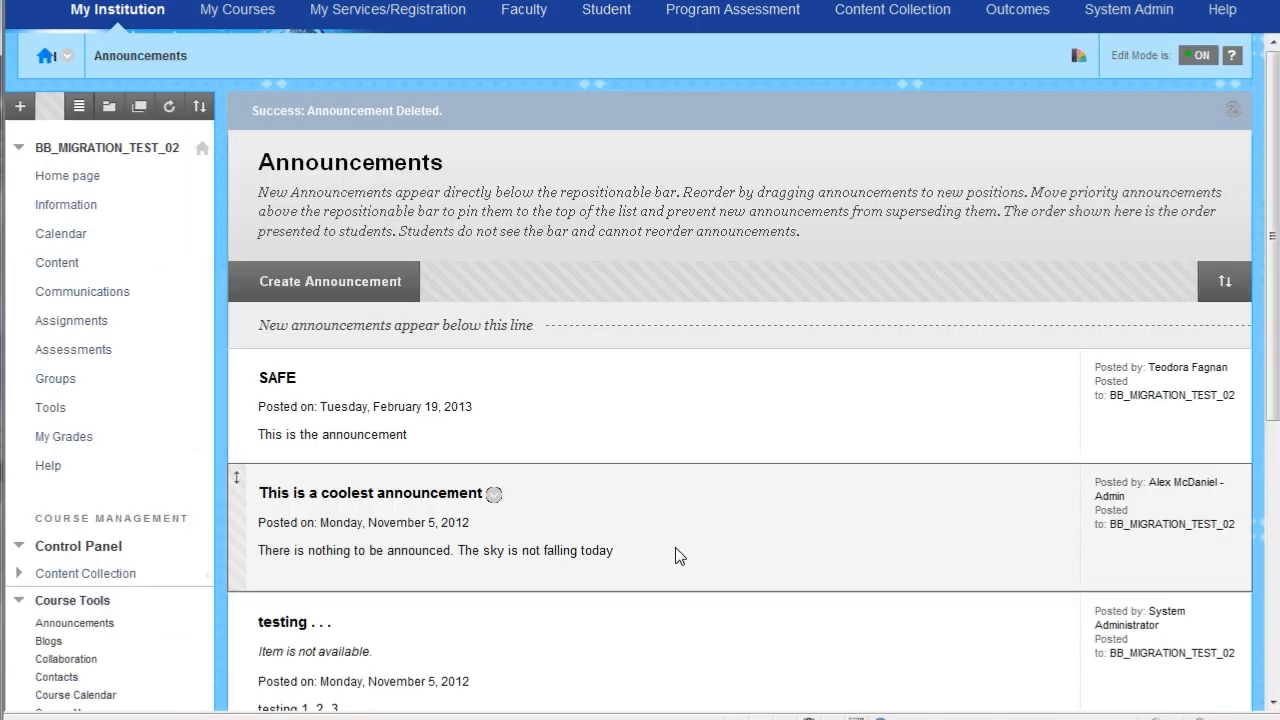
# - Reorder the announcements so that "testing . . ." sits directly below SAFE and above "This is a coolest announcement"
pyautogui.scroll(-1, 705, 573)
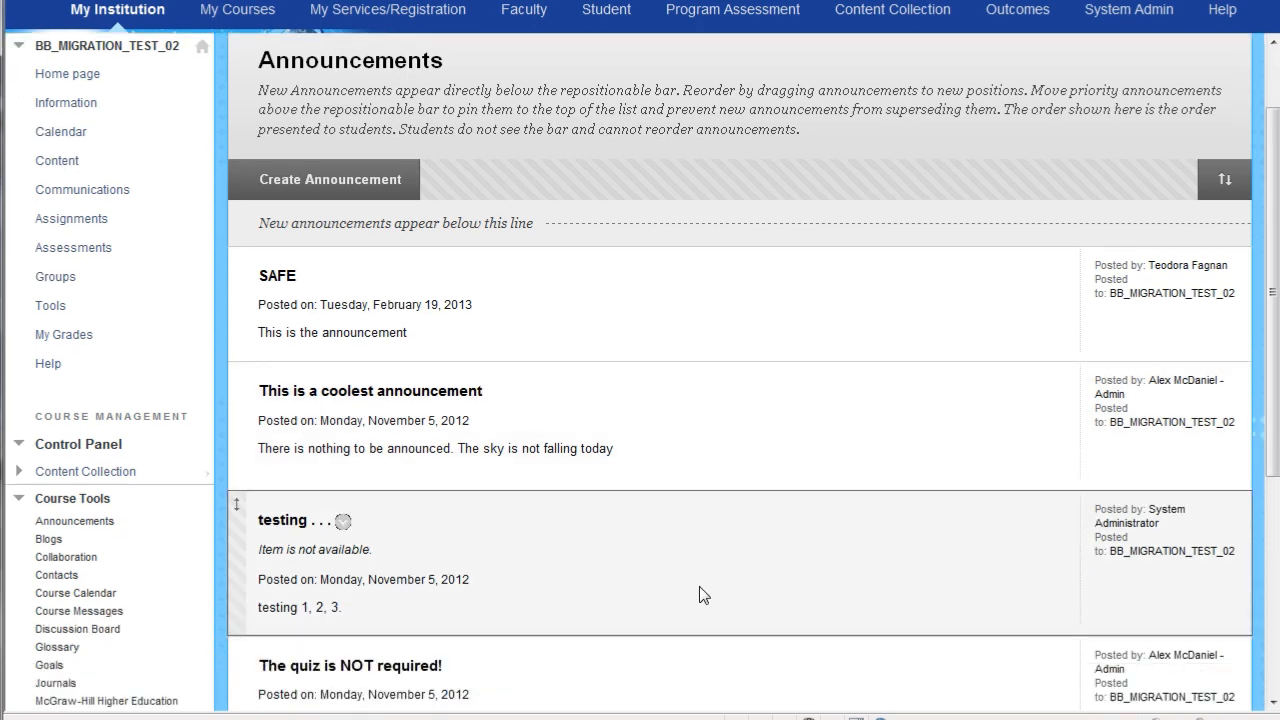
pyautogui.scroll(-4, 700, 595)
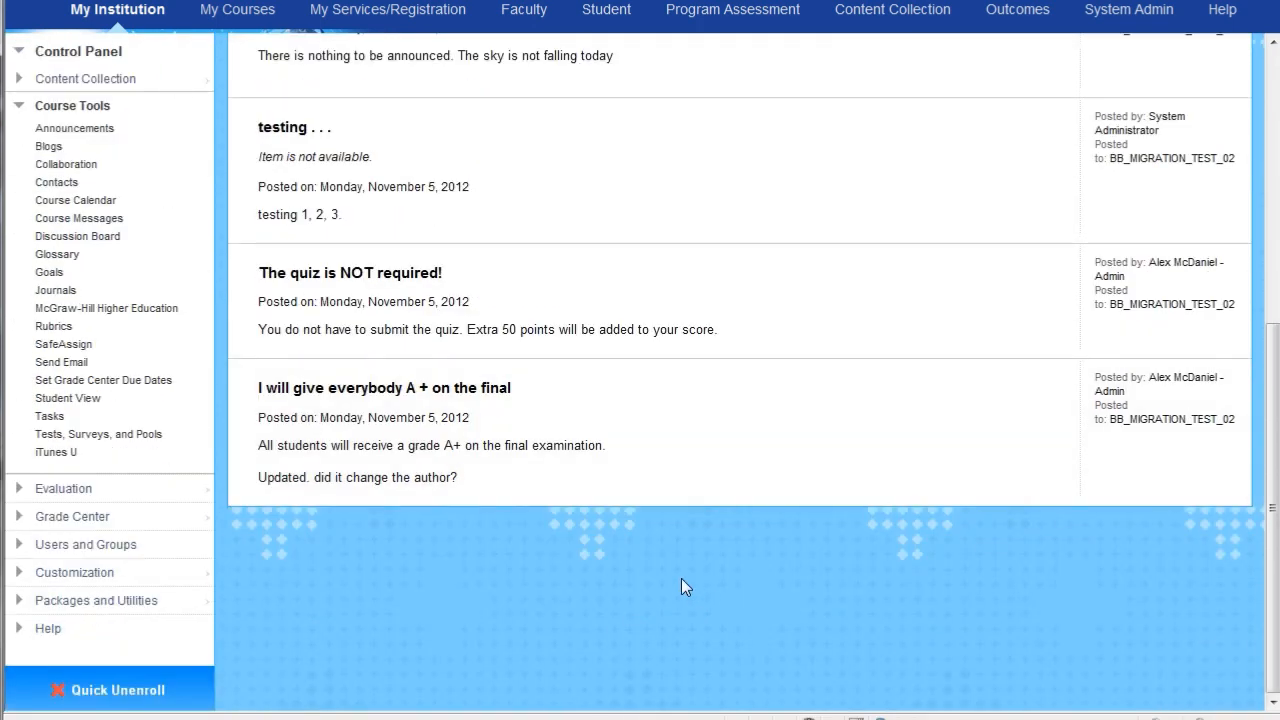
pyautogui.scroll(2, 681, 580)
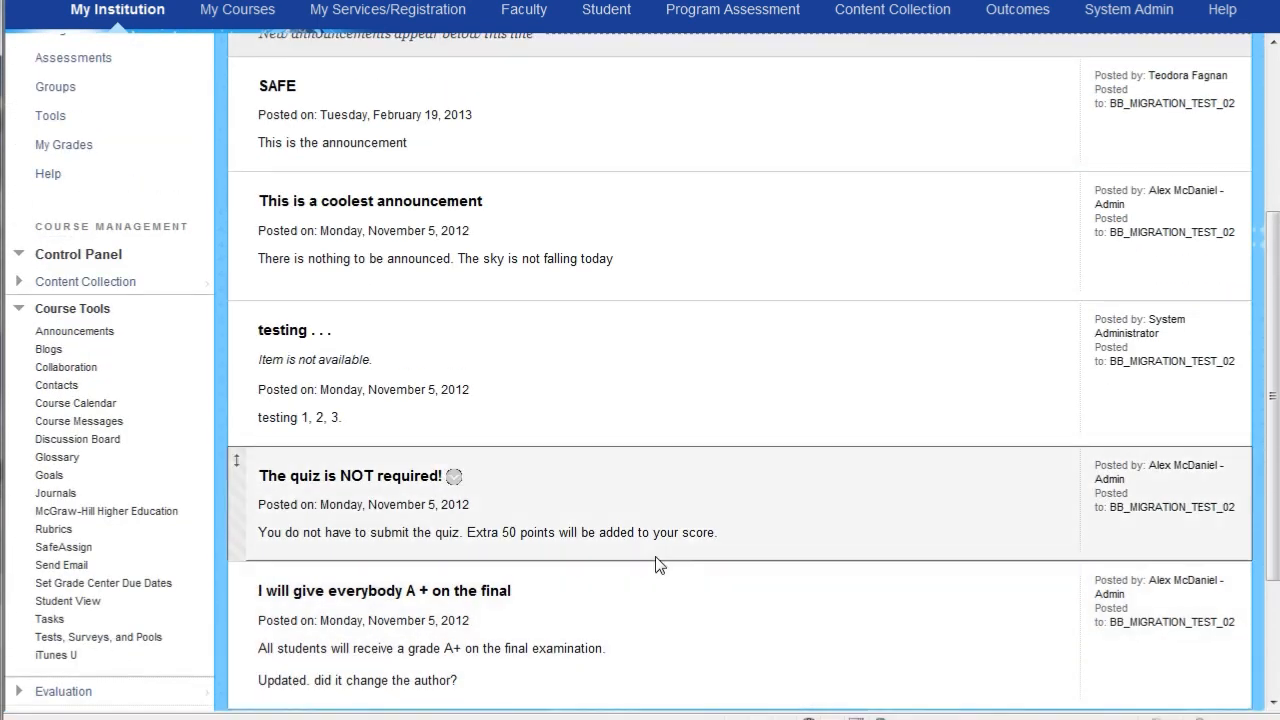
pyautogui.scroll(2, 659, 565)
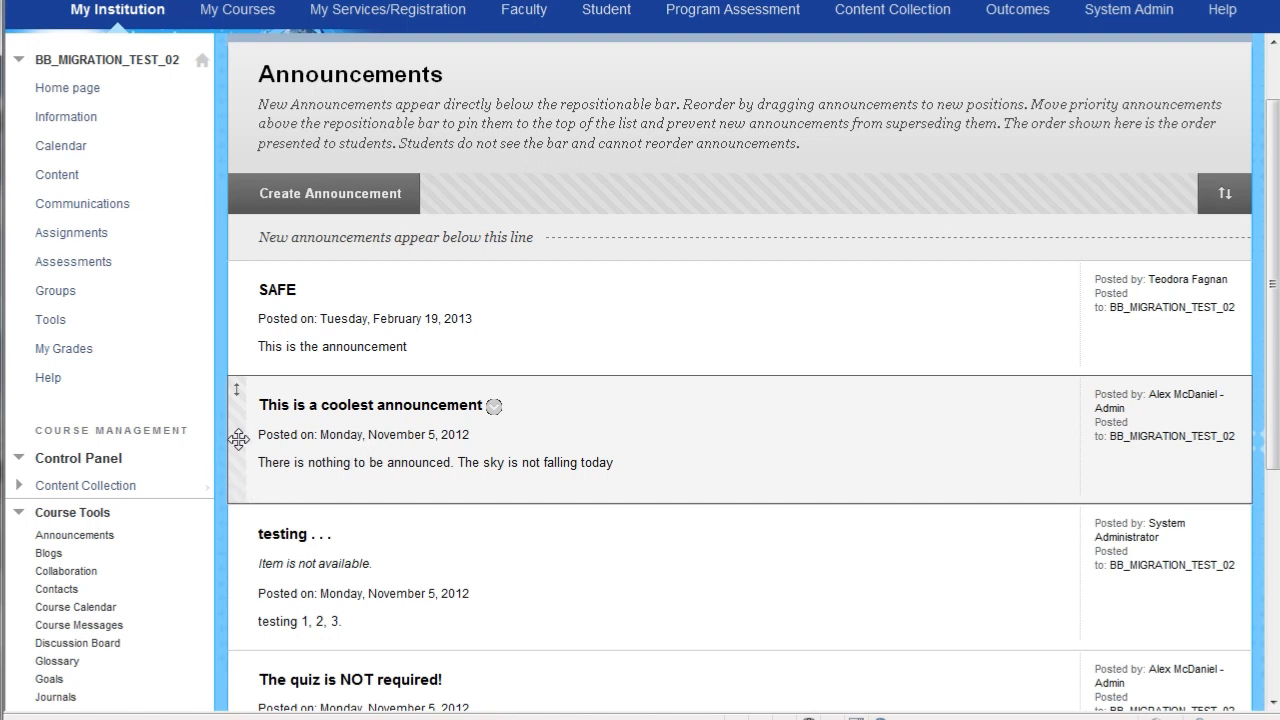
pyautogui.moveTo(239, 439); pyautogui.dragTo(250, 338)
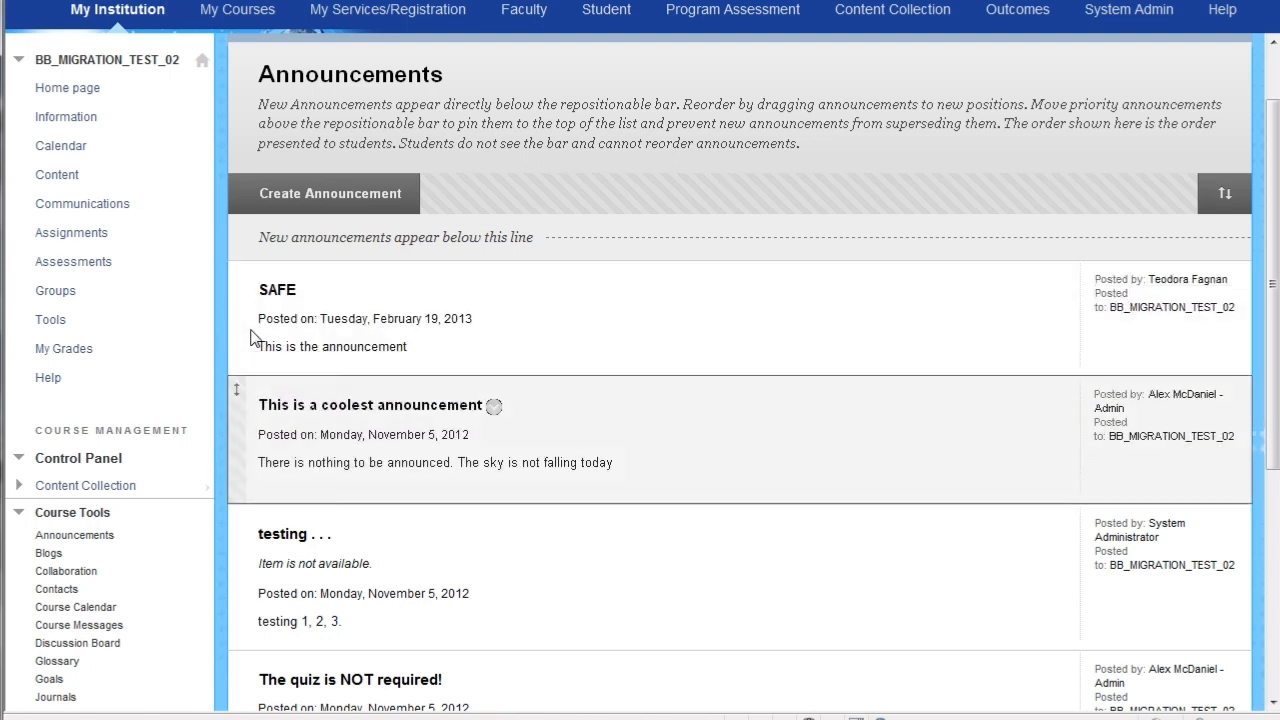
pyautogui.moveTo(240, 516); pyautogui.dragTo(249, 416)
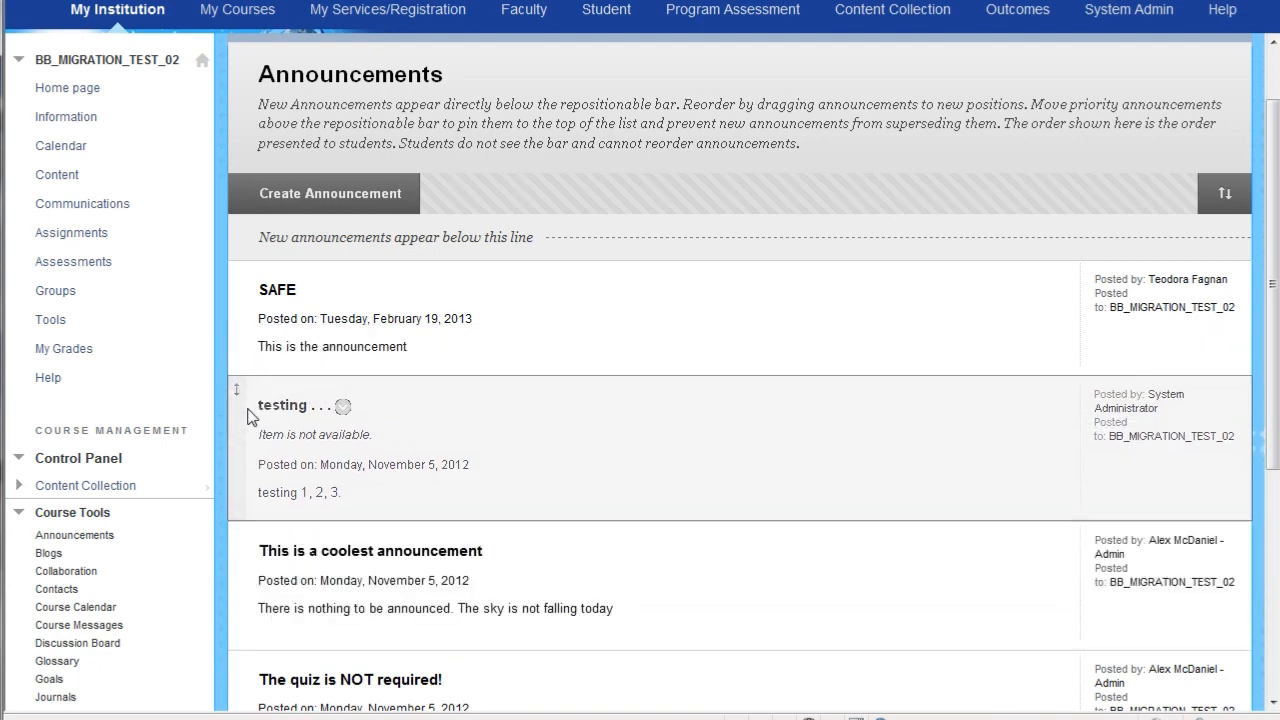